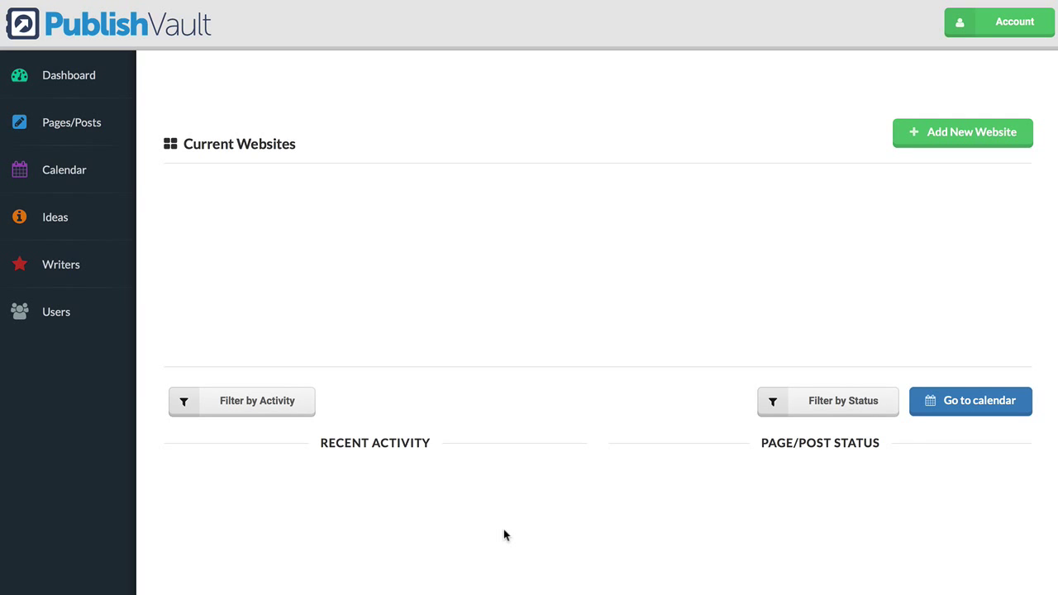
Step: Open the Add New Website page and download the publishvault.zip plugin file
left_click(953, 143)
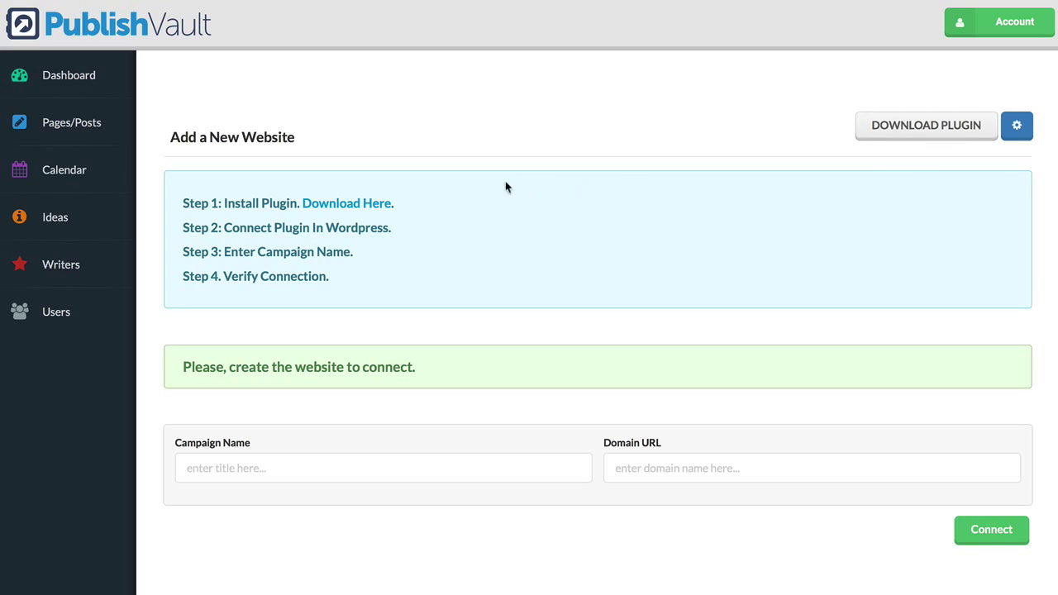
left_click(337, 204)
left_click(239, 482)
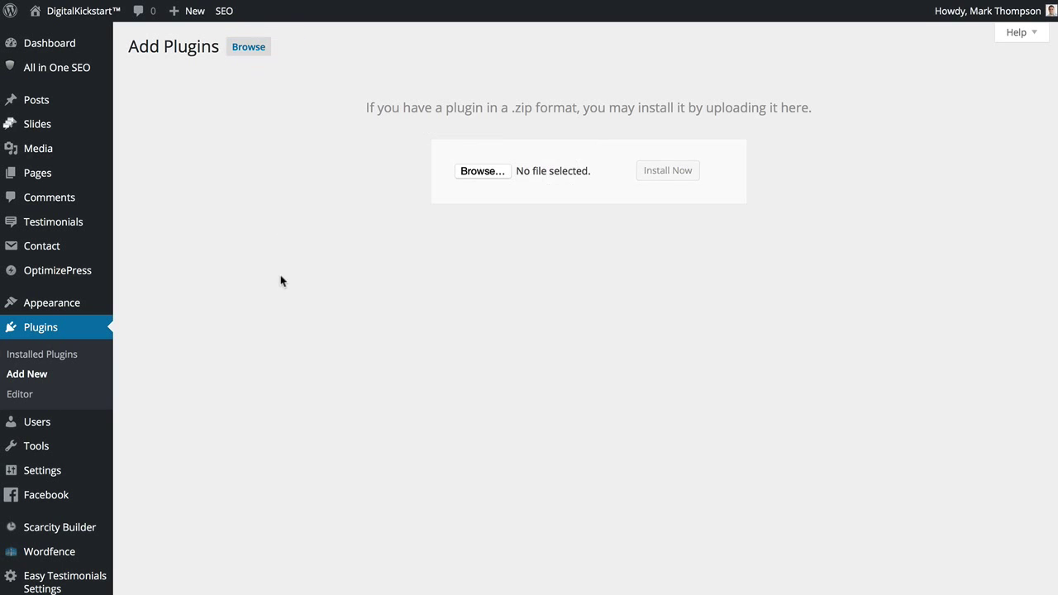
Step: Upload publishvault.zip to WordPress, install and activate it, and open its PublishVault page
left_click(469, 170)
double_click(255, 63)
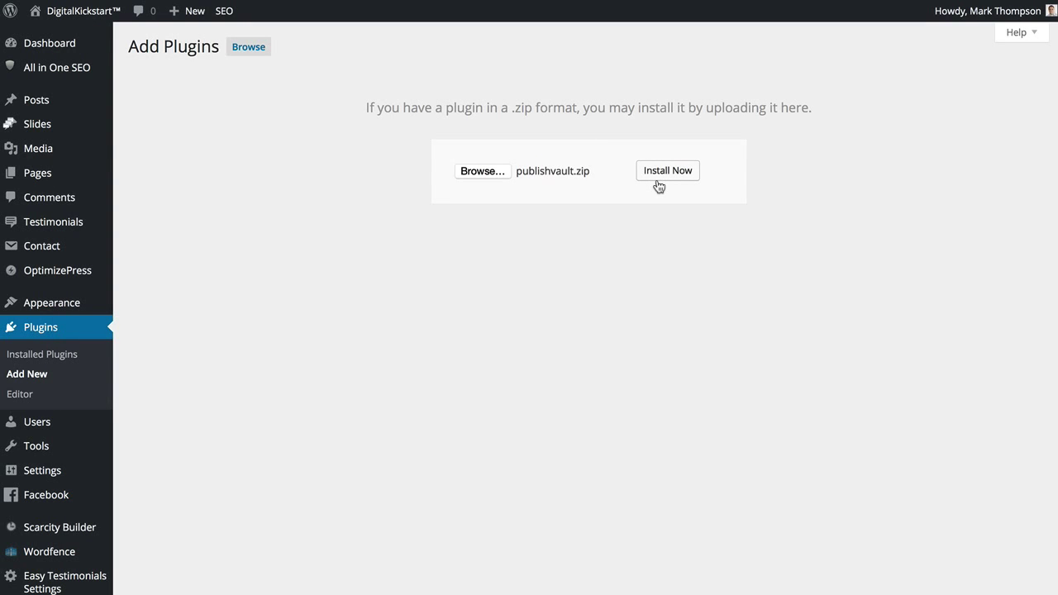
left_click(659, 186)
left_click(161, 152)
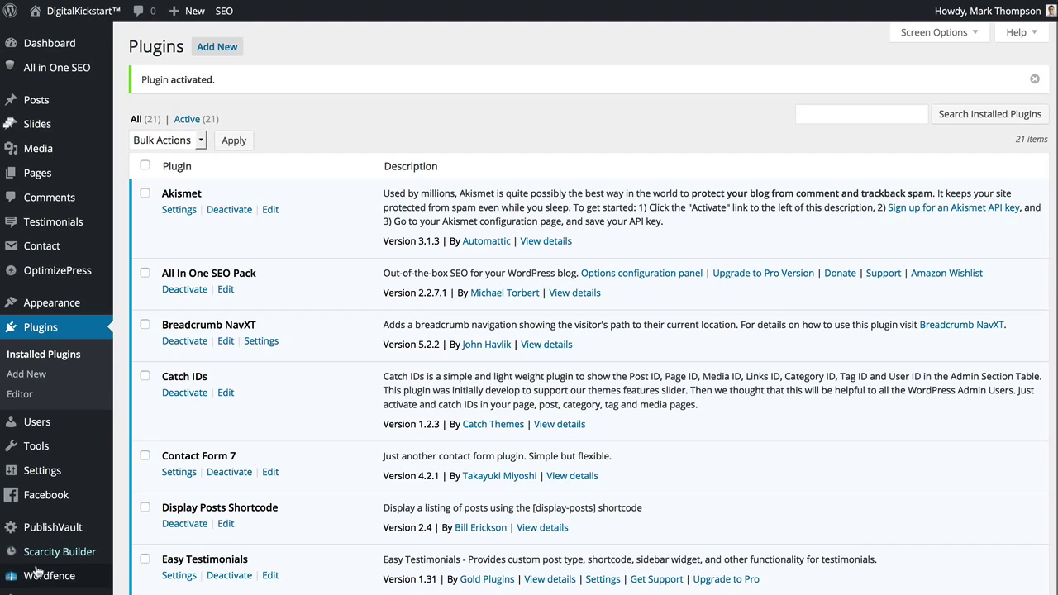
left_click(50, 533)
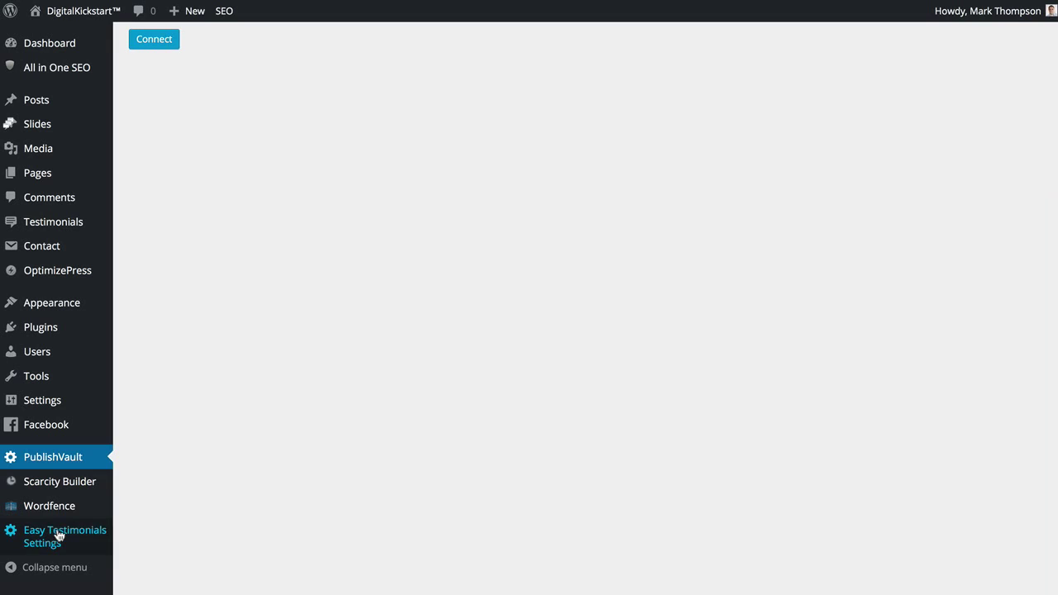
Step: Connect the WordPress site to PublishVault with campaign name 'DigitalKickstart'
left_click(169, 43)
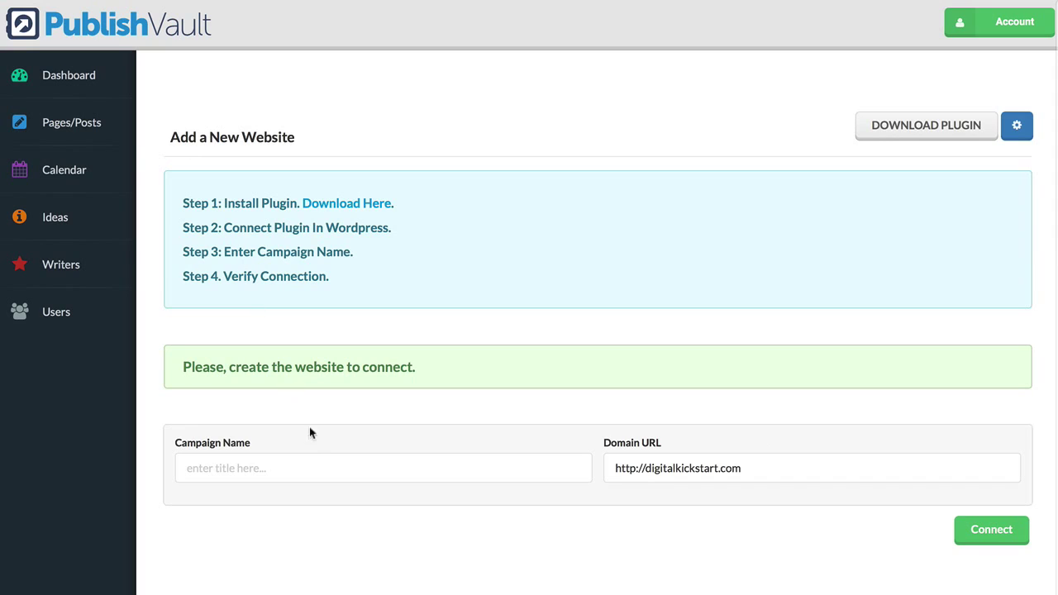
left_click(309, 462)
type("Digital")
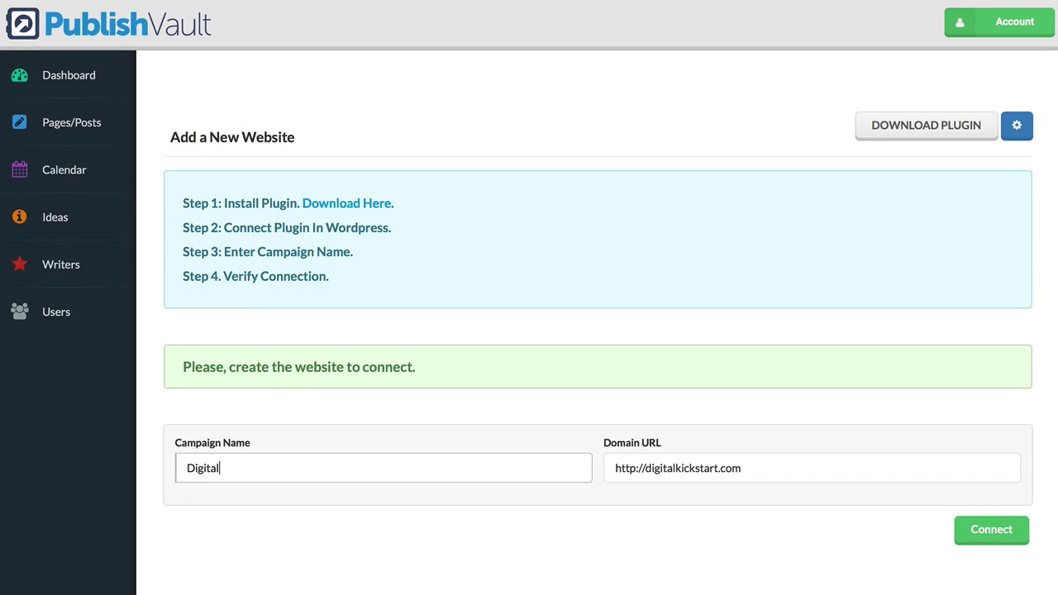
type("Kickstart")
left_click(1006, 538)
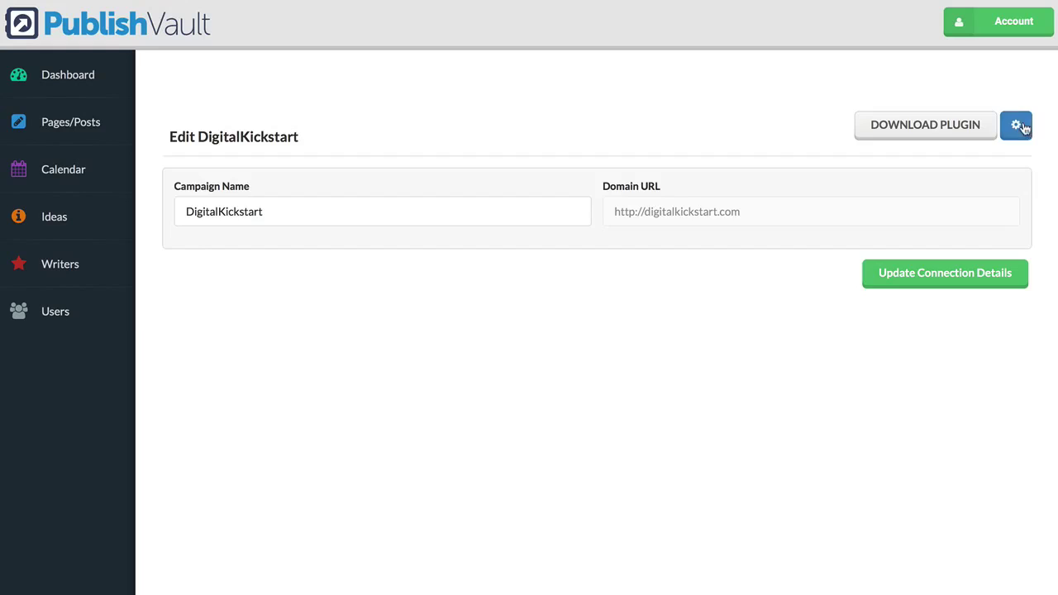
Step: In the import dialog's Pages tab, check pages like (dup) FB Ads Cracked Bonus, Blog and Coaching
left_click(1016, 128)
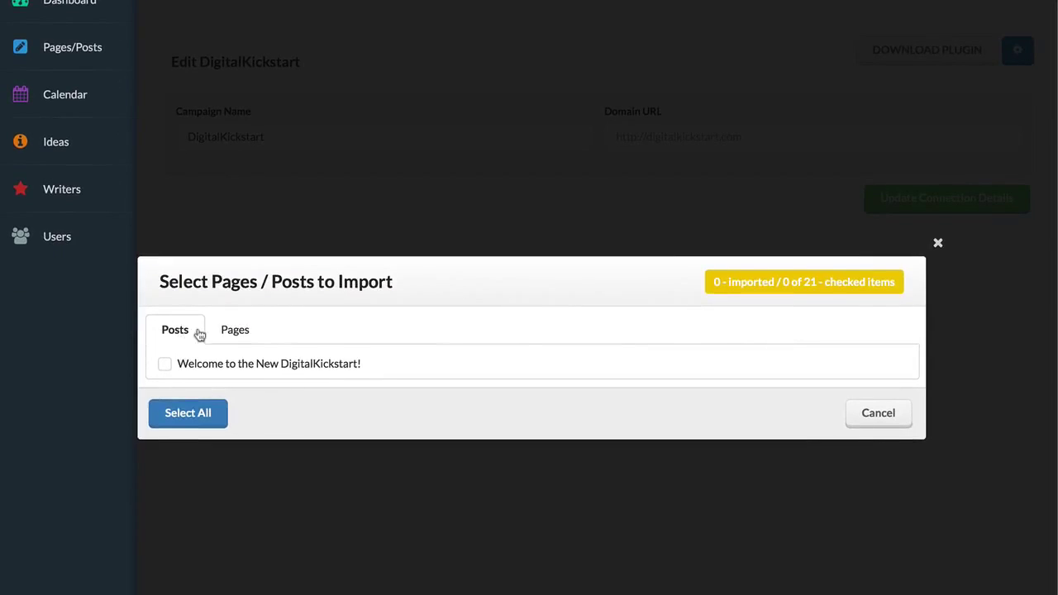
left_click(228, 331)
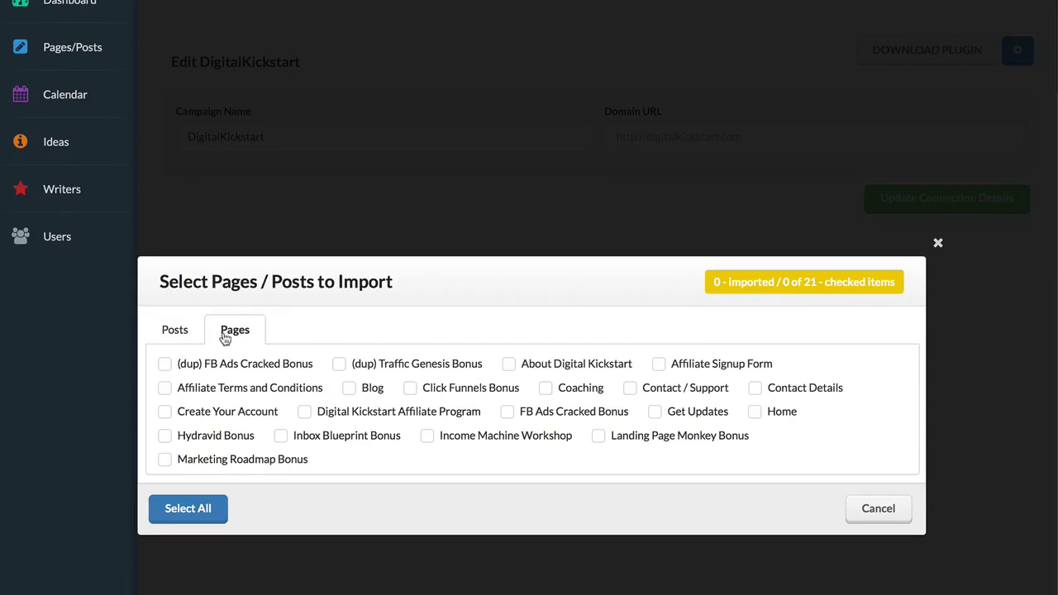
left_click(165, 364)
left_click(165, 388)
left_click(349, 387)
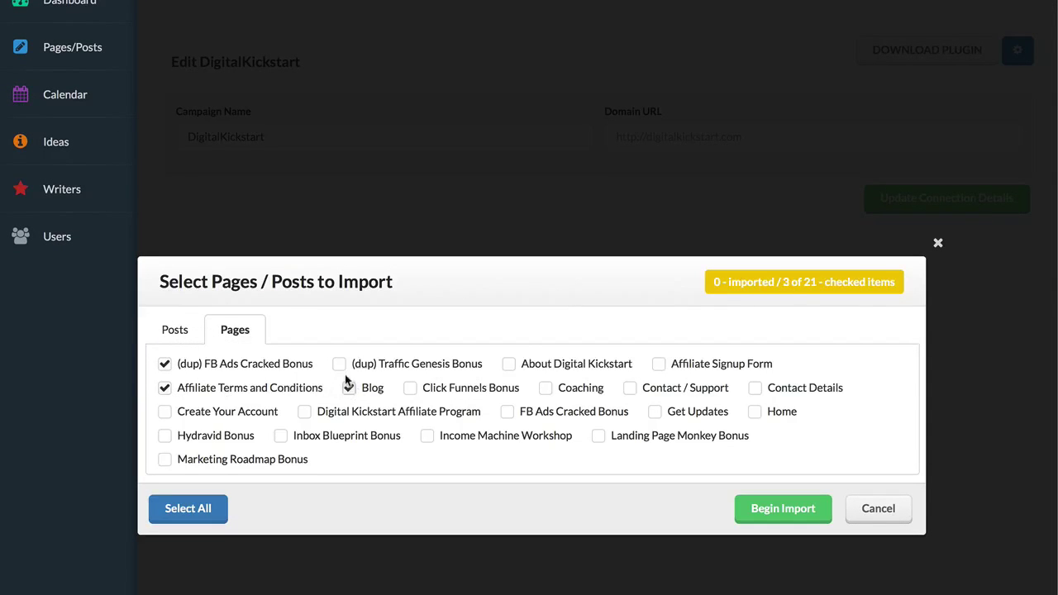
left_click(409, 388)
left_click(509, 363)
left_click(545, 388)
left_click(338, 364)
left_click(305, 411)
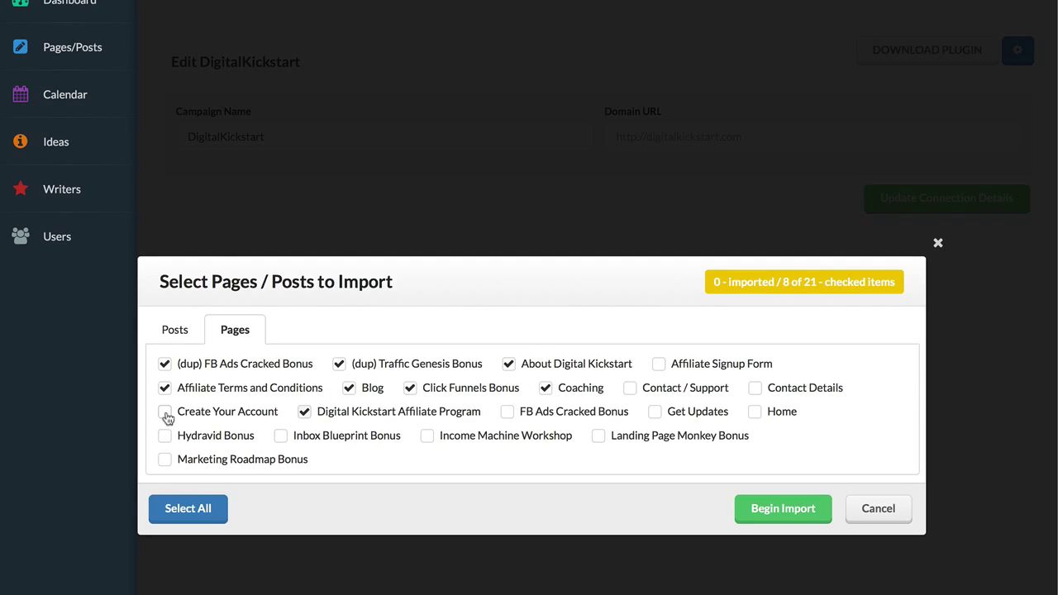
left_click(164, 412)
Step: Select all pages and import all 21 checked items
left_click(198, 507)
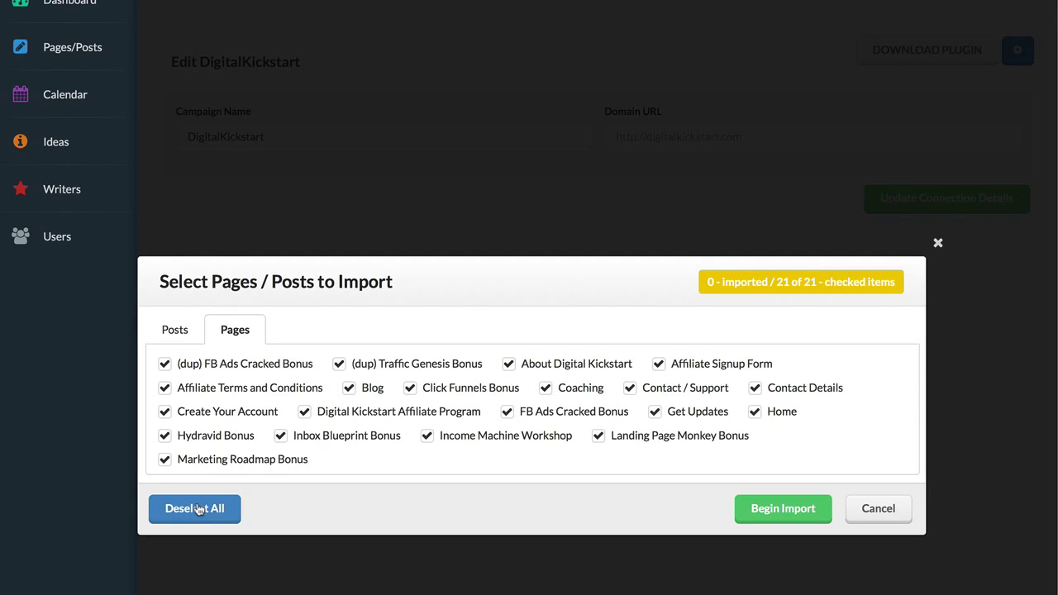
left_click(769, 509)
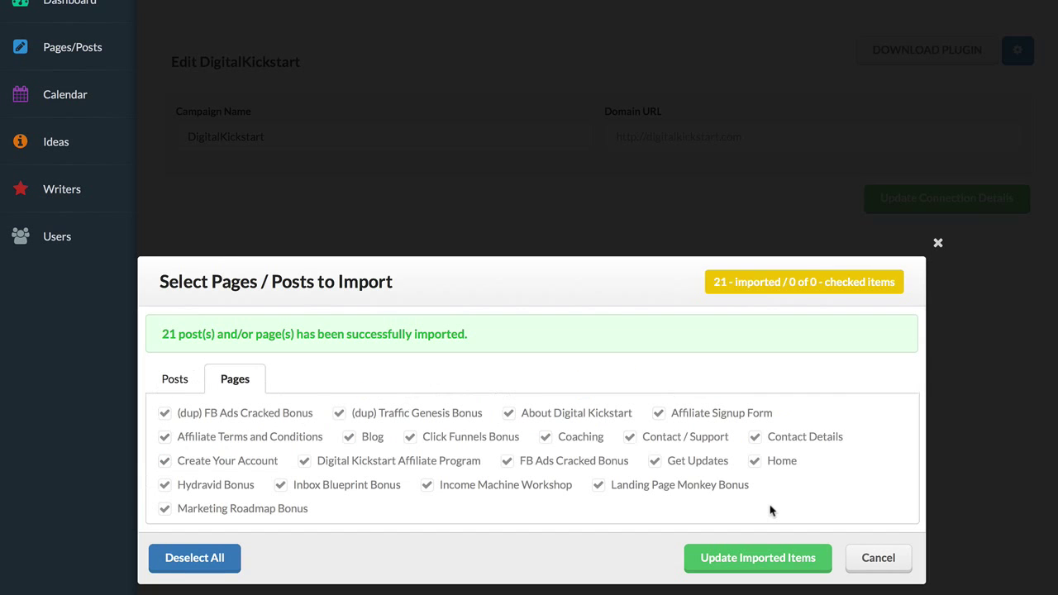
scroll(770, 509, "up", 2)
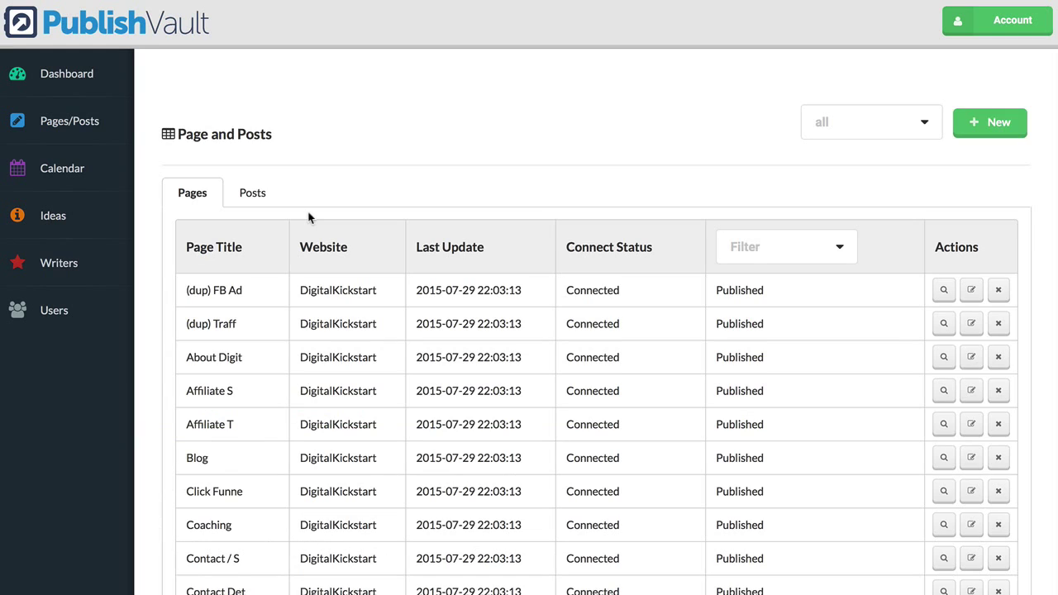
Step: Check the status filter and Posts tab, then edit the (dup) FB Ads Cracked Bonus page
scroll(244, 426, "down", 1)
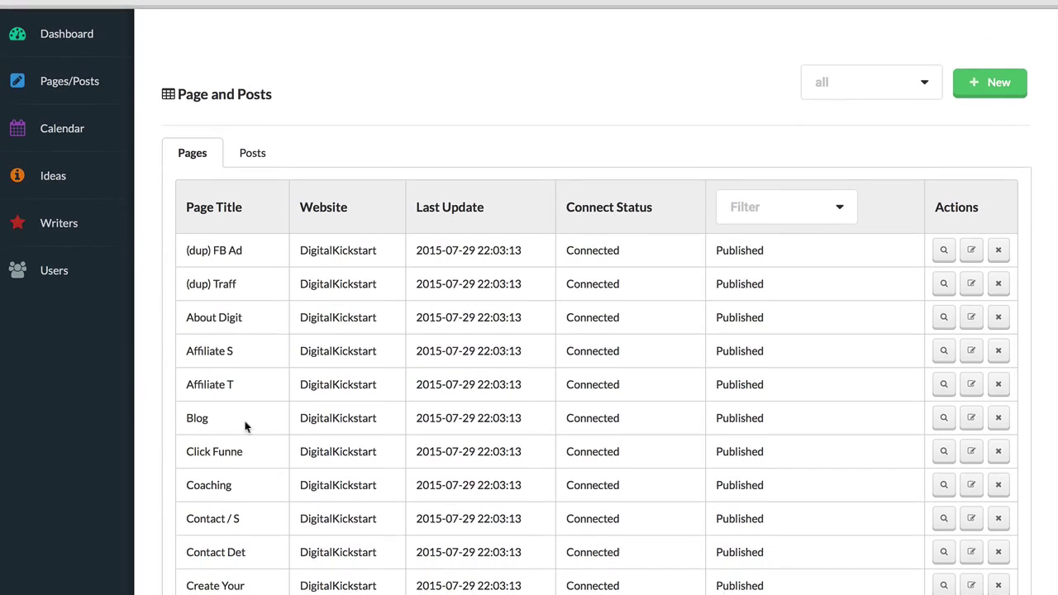
scroll(245, 425, "down", 1)
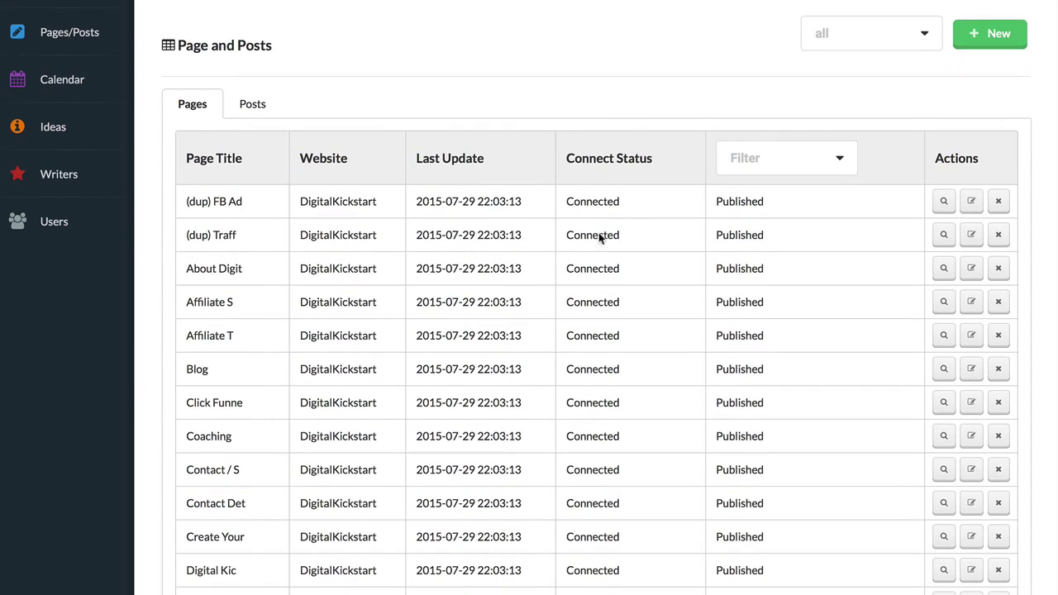
left_click(772, 162)
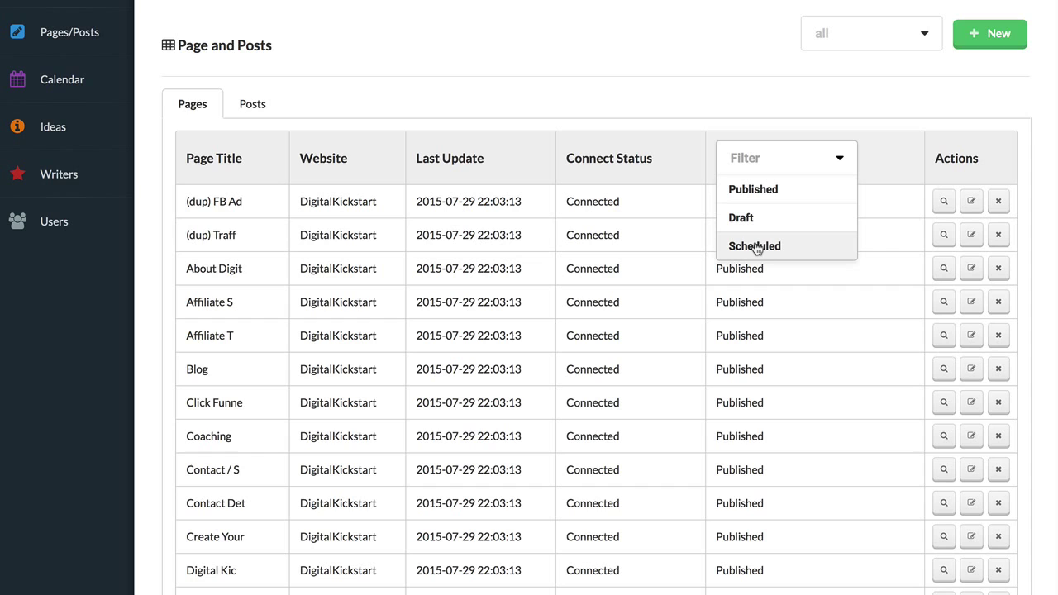
left_click(237, 111)
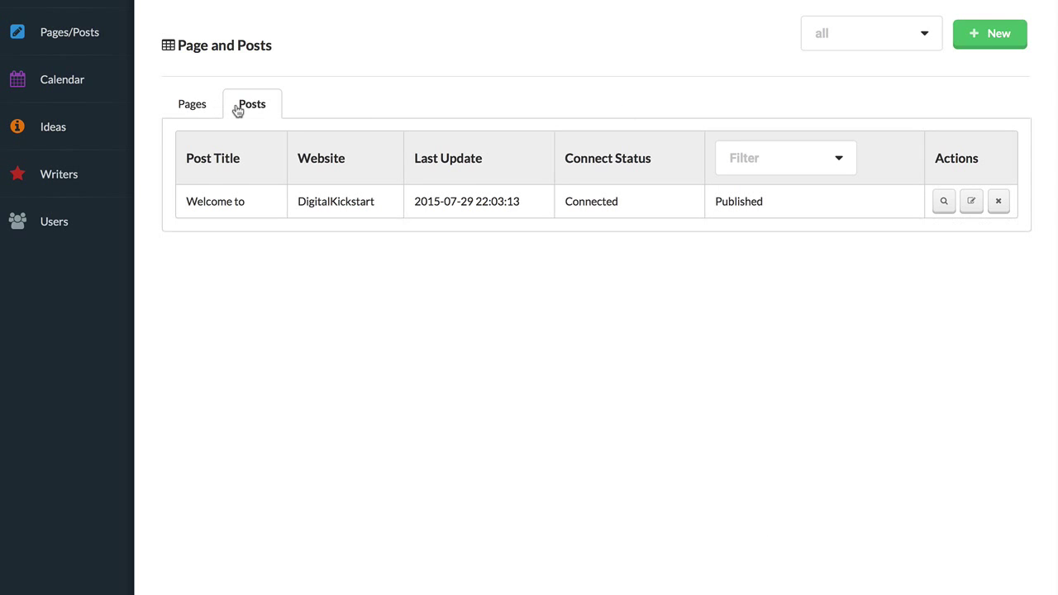
left_click(199, 108)
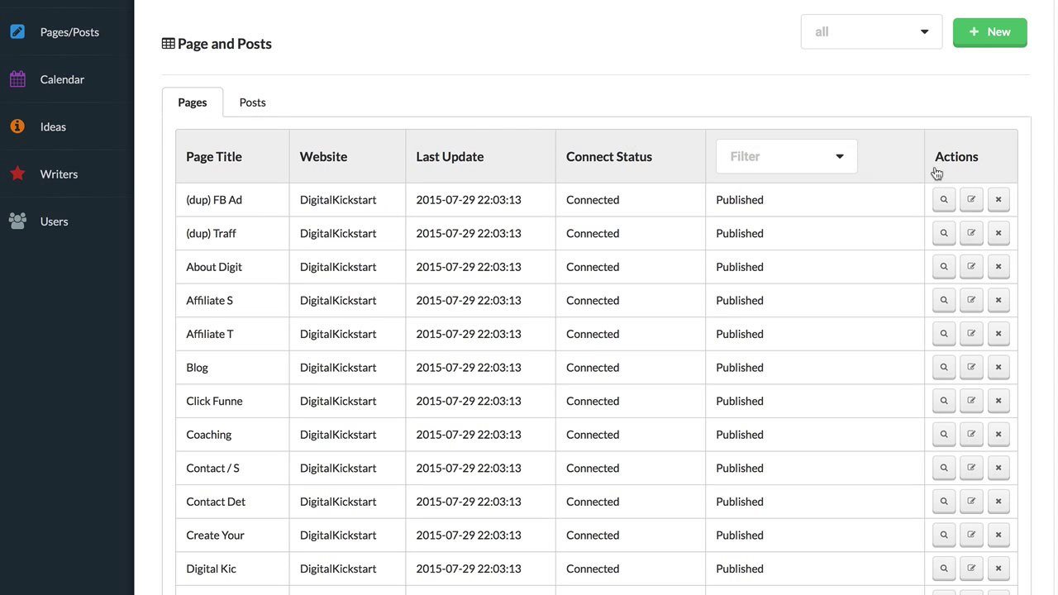
left_click(972, 203)
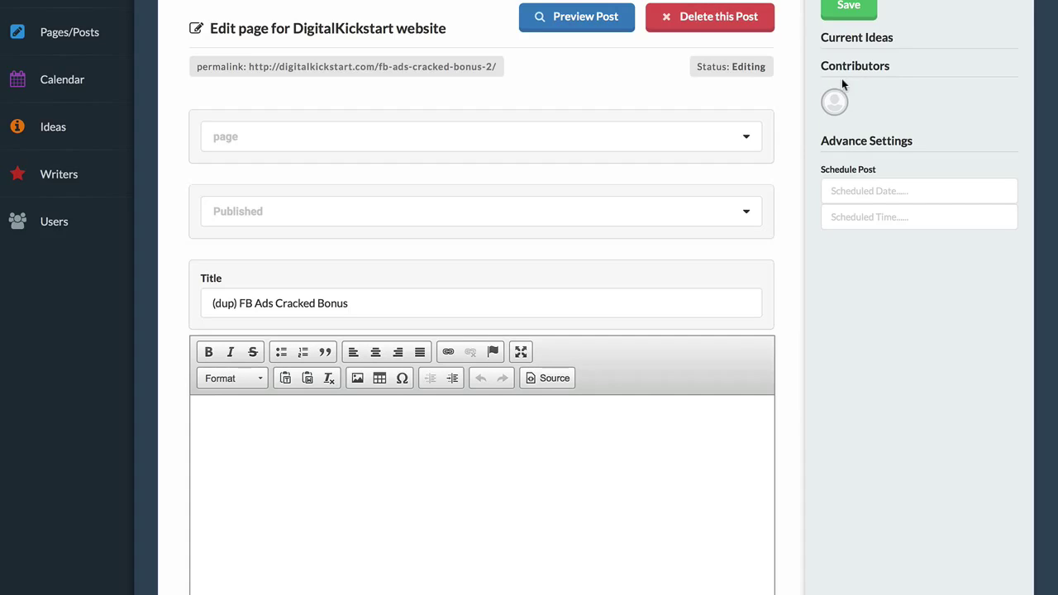
Step: Create a new item assigned to DigitalKickstart with content type Post
left_click(101, 37)
left_click(1014, 38)
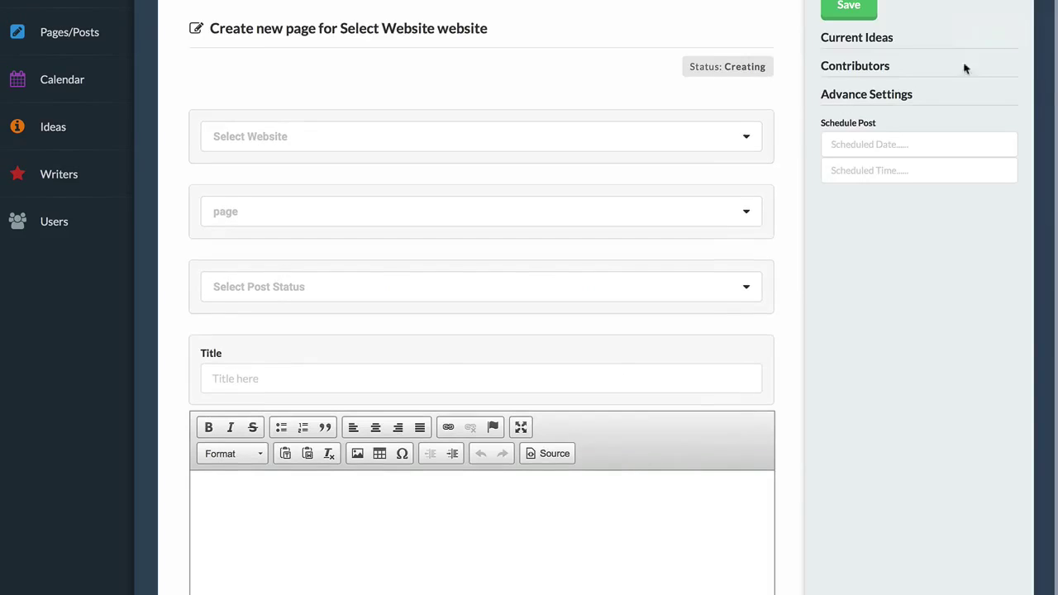
left_click(414, 137)
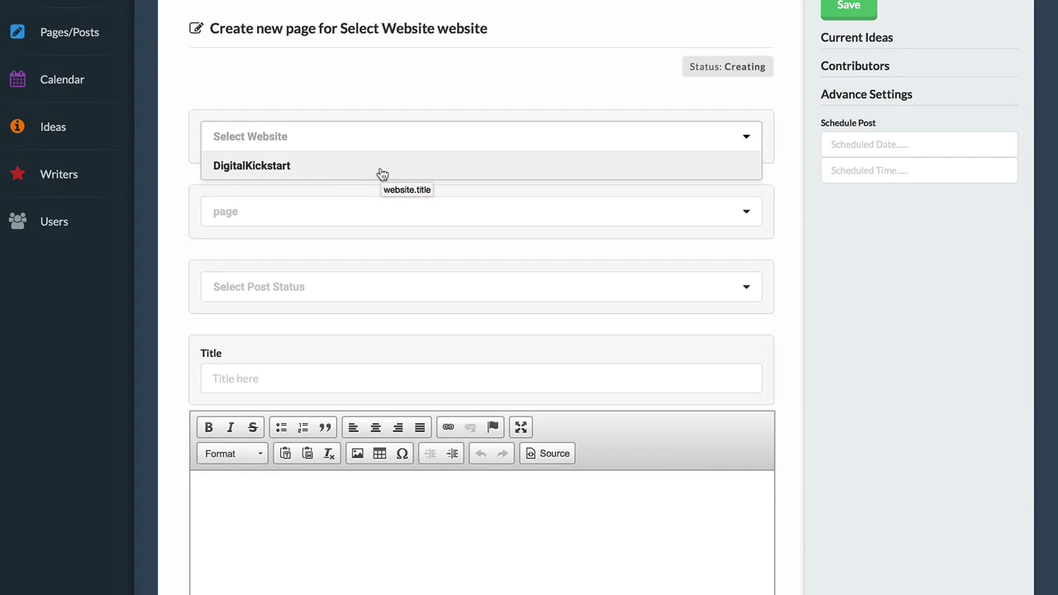
left_click(382, 173)
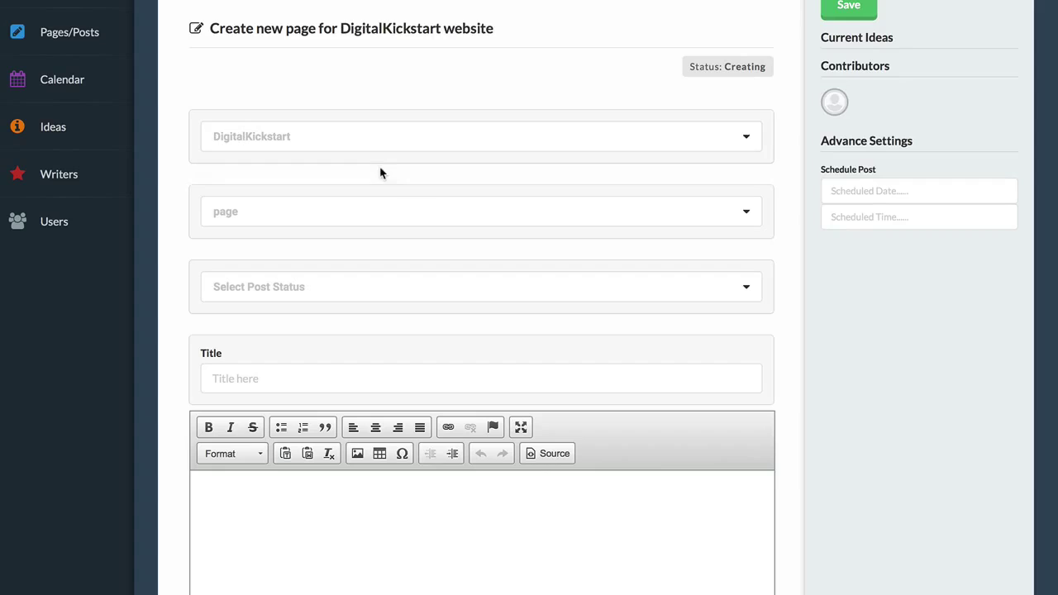
left_click(394, 221)
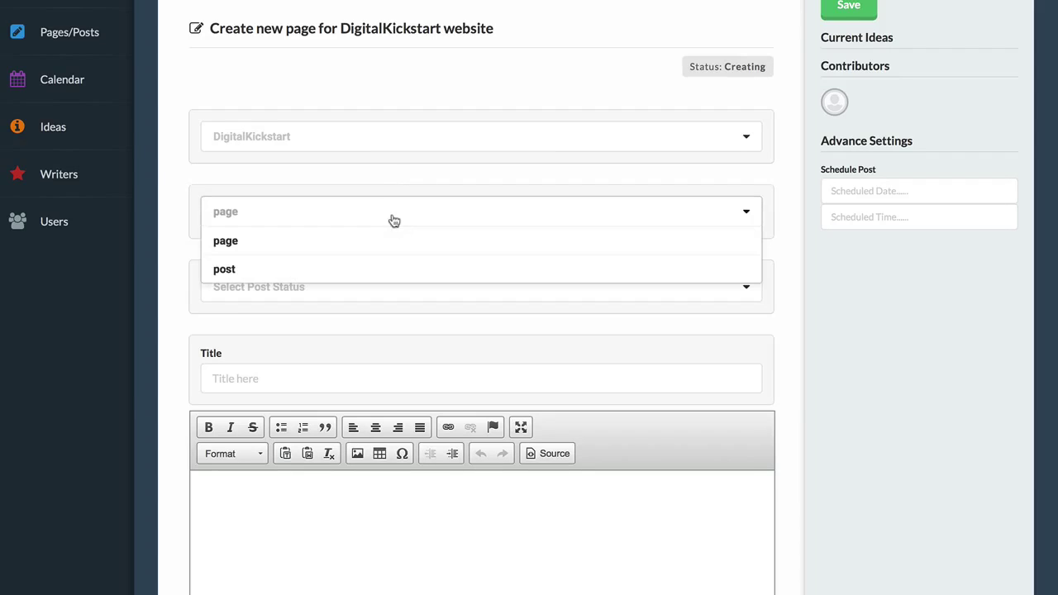
left_click(376, 269)
Step: Title the post 'Title' and set its status to Scheduled
left_click(373, 289)
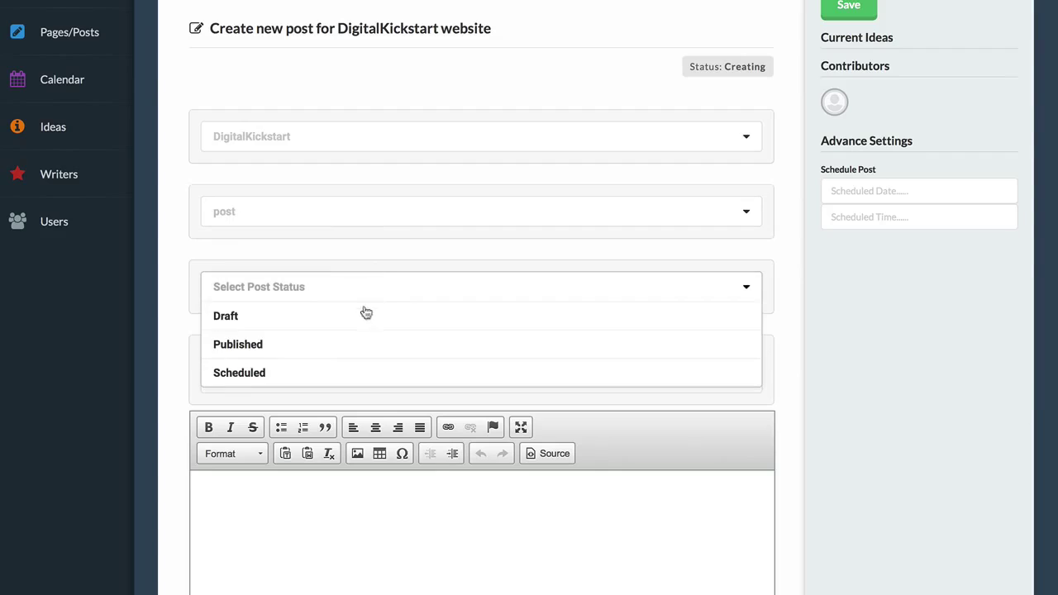
left_click(291, 373)
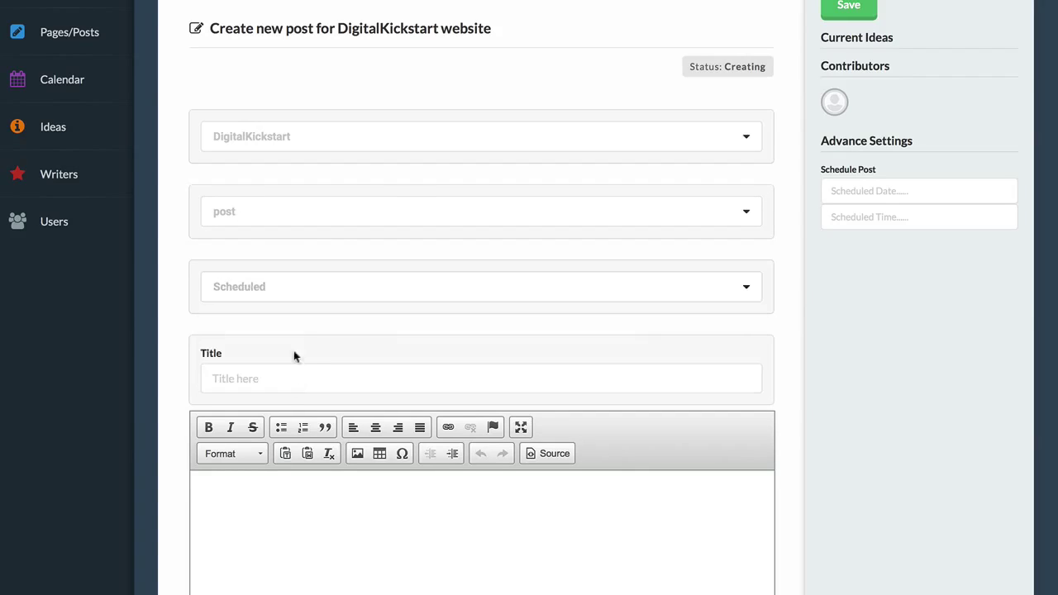
left_click(303, 295)
left_click(278, 319)
left_click(300, 376)
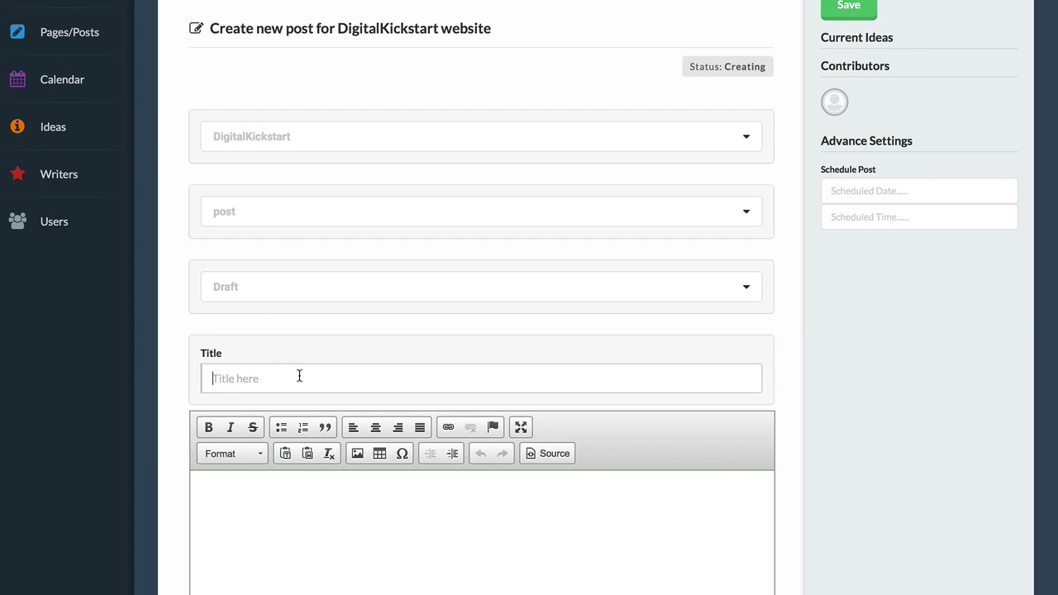
type("Test")
key("BackSpace")
key("BackSpace")
key("BackSpace")
type("itle")
left_click(460, 287)
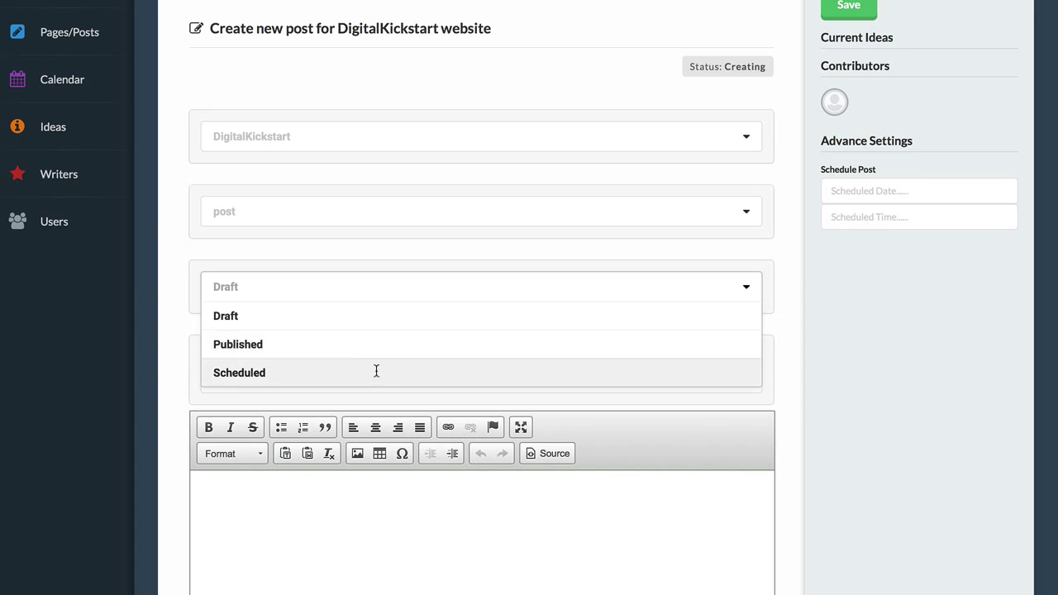
left_click(376, 371)
Step: Schedule it for 2015-07-30 at 12:00, write body 'This is my content.', and save
left_click(888, 196)
type("2015-07-30")
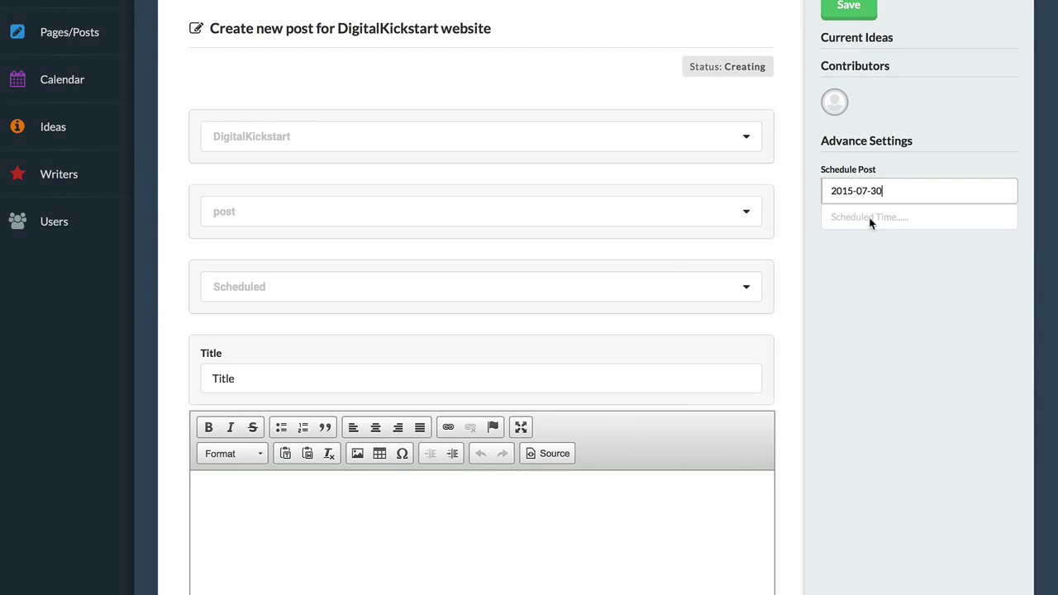
left_click(870, 219)
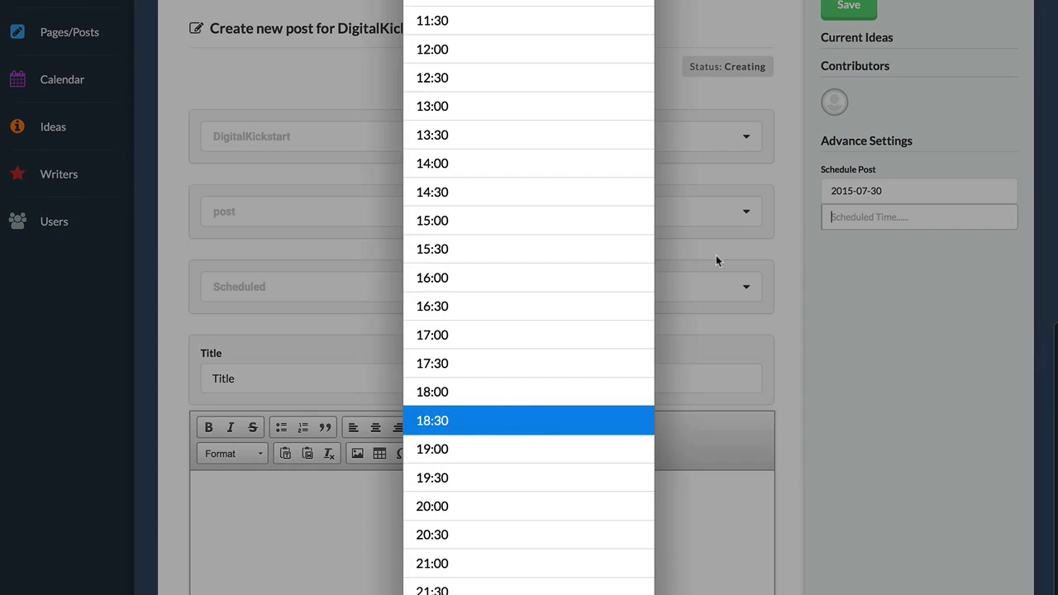
left_click(460, 50)
left_click(491, 589)
type("T")
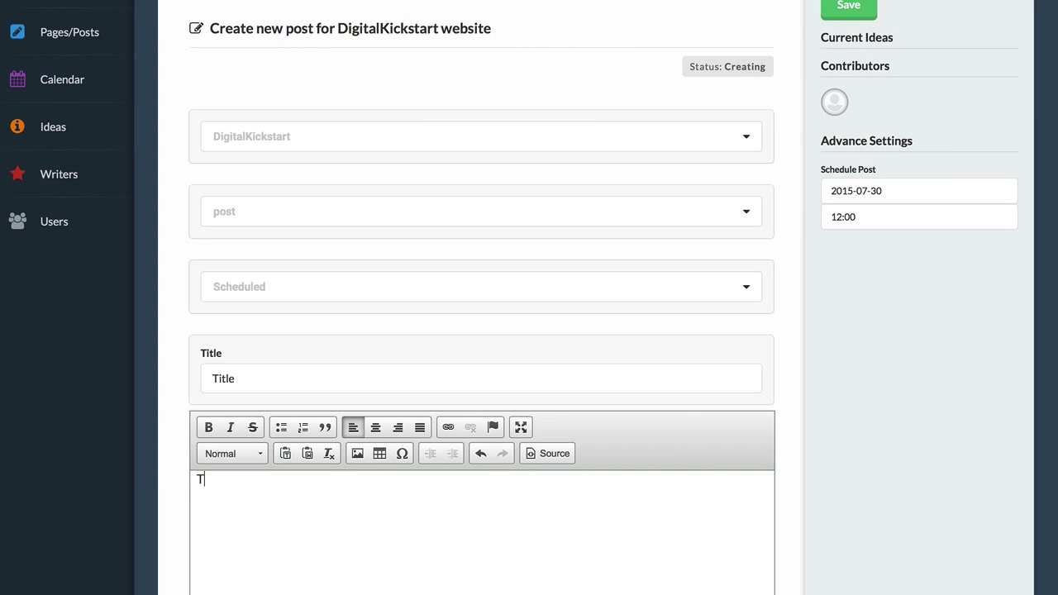
type("his is my conten")
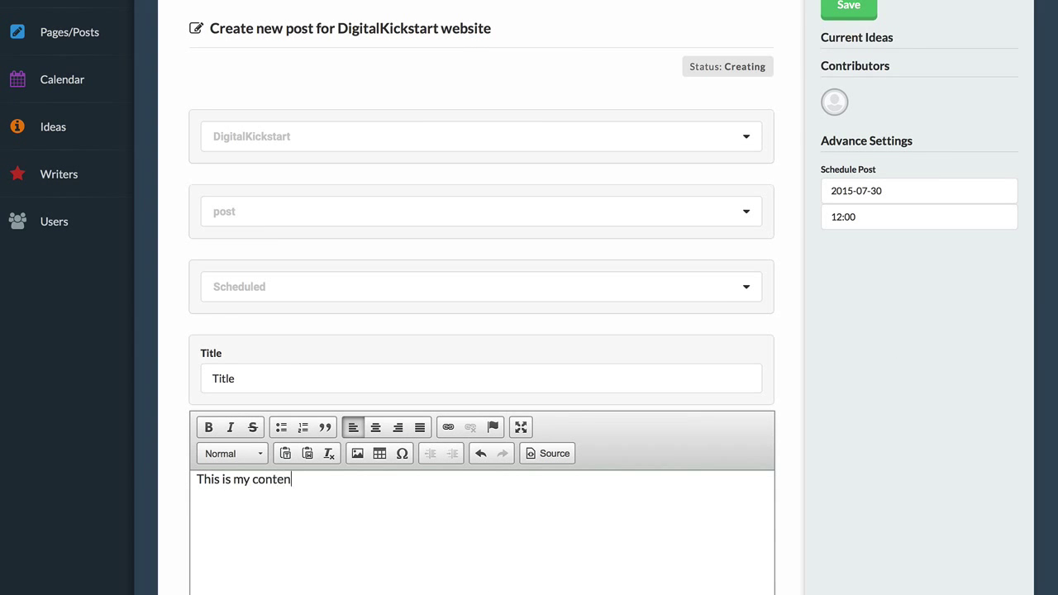
type("t.")
scroll(482, 495, "down", 1)
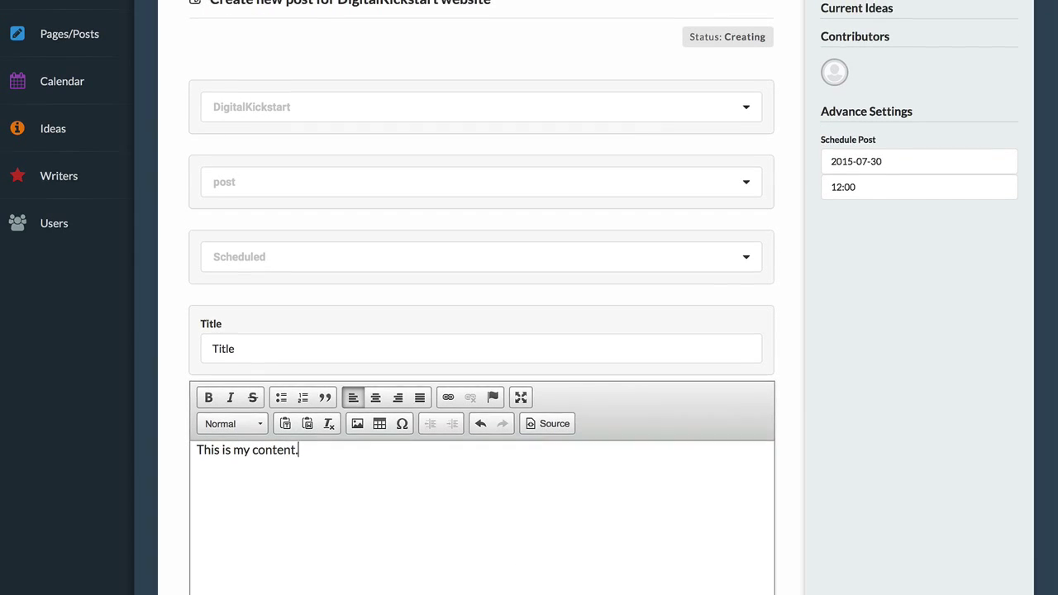
scroll(482, 496, "up", 1)
left_click(846, 16)
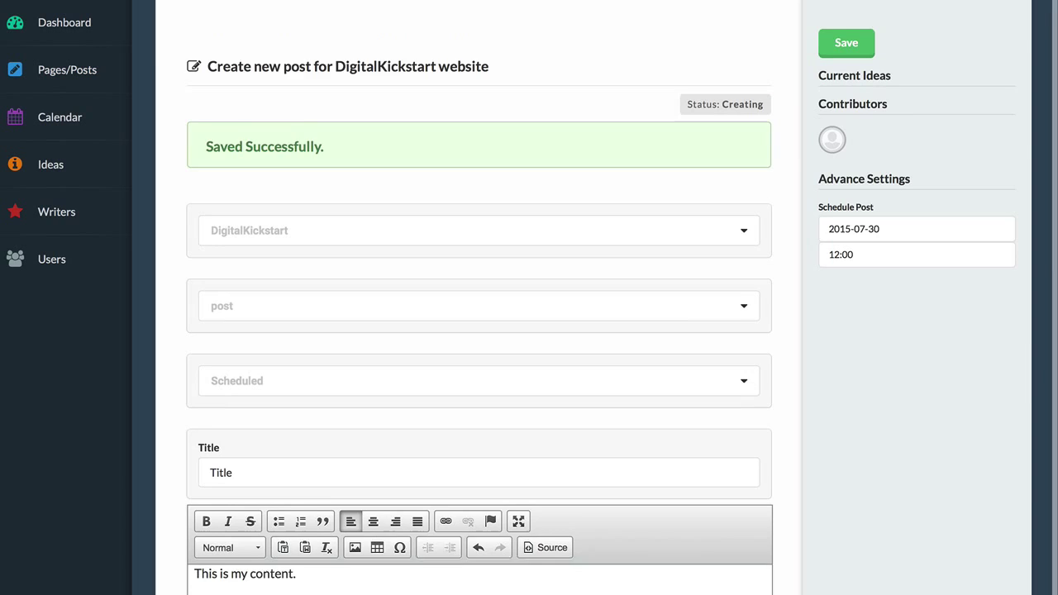
Step: Open the content calendar and cycle through week, day and month views
left_click(72, 122)
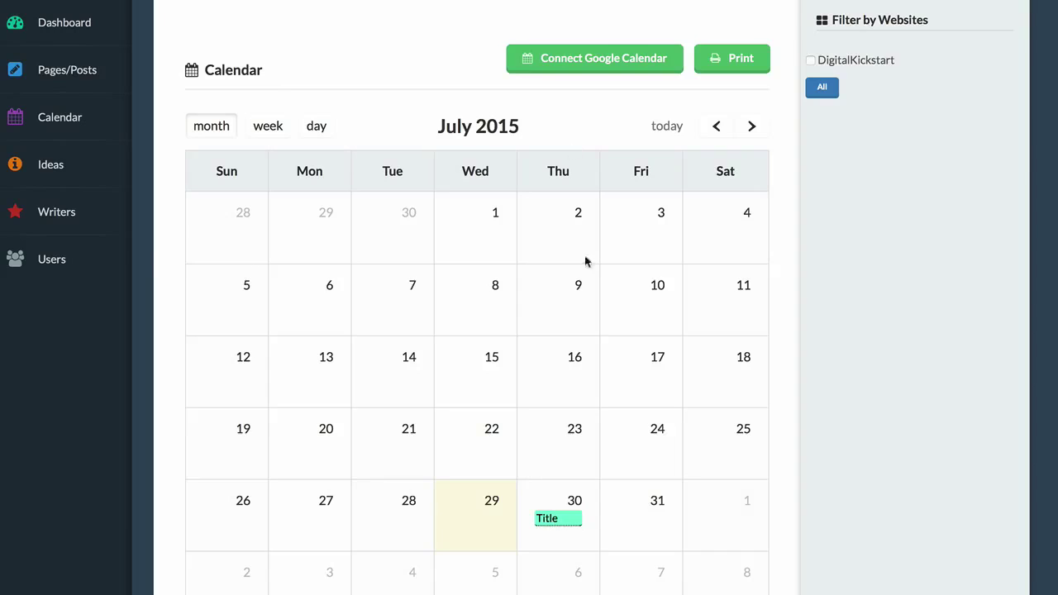
left_click(269, 126)
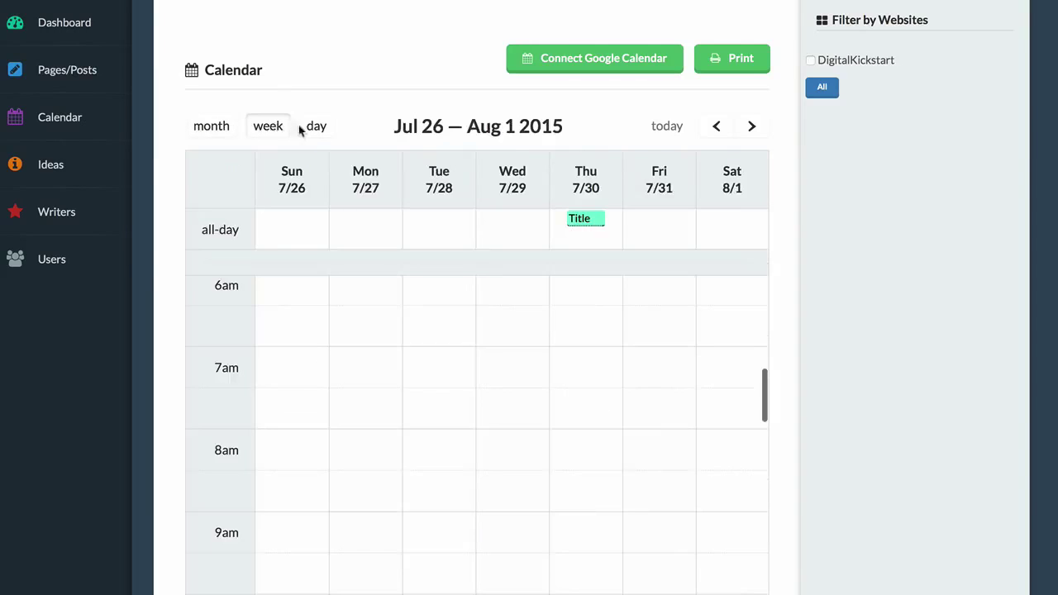
left_click(307, 127)
left_click(225, 130)
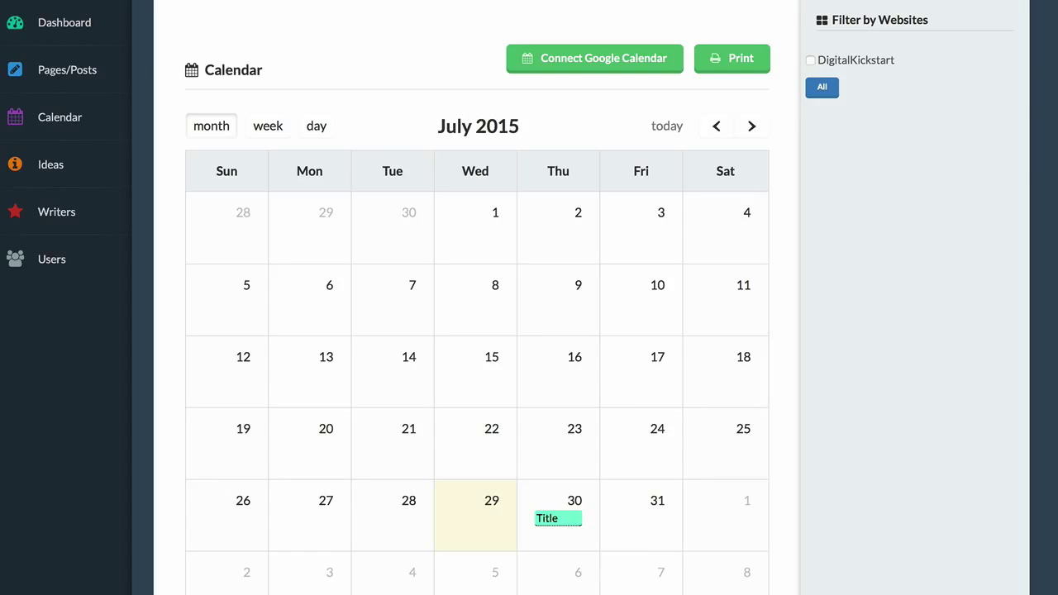
Step: Toggle the DigitalKickstart calendar filter off and back on, then go to the Ideas page
left_click(810, 60)
left_click(809, 60)
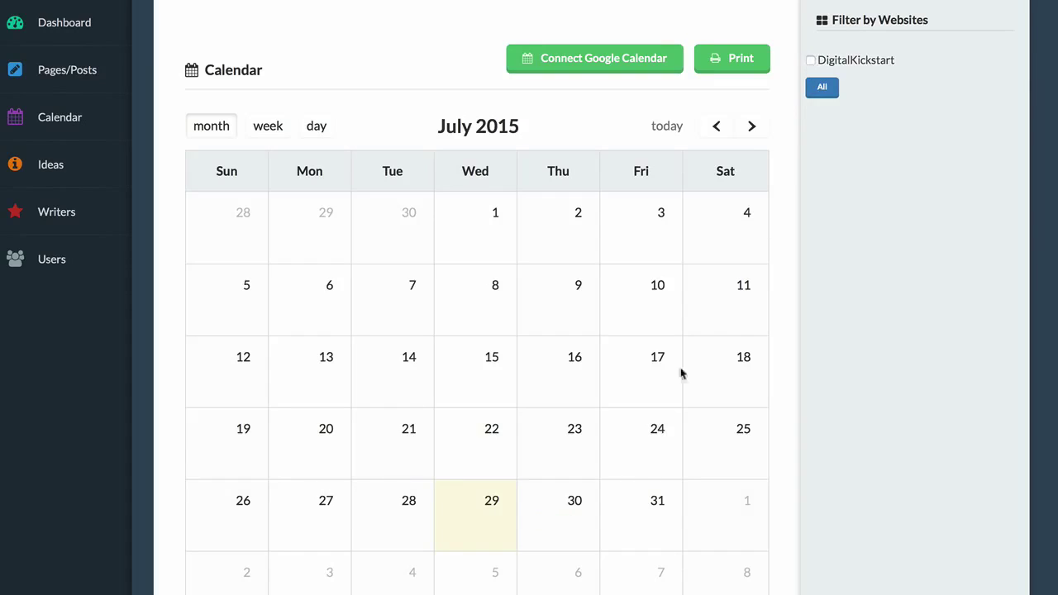
left_click(810, 60)
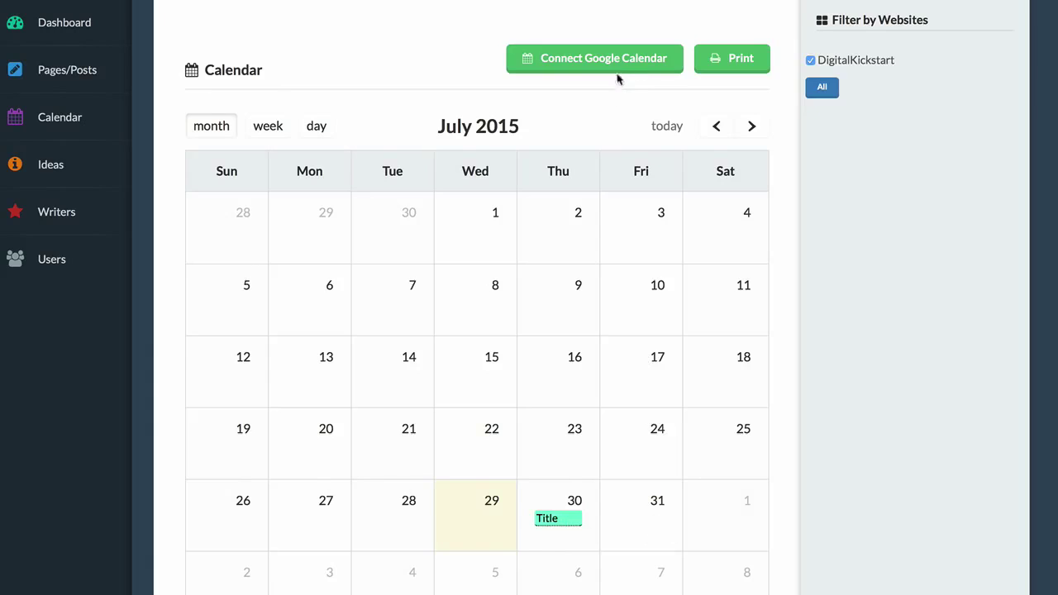
scroll(615, 74, "up", 1)
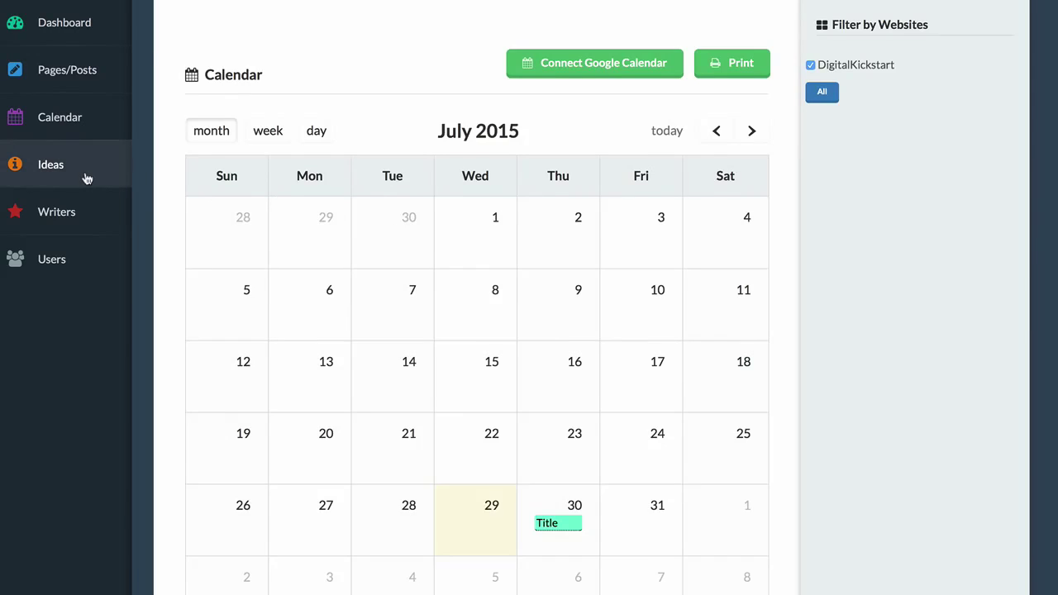
scroll(85, 178, "down", 1)
scroll(83, 190, "up", 2)
left_click(78, 223)
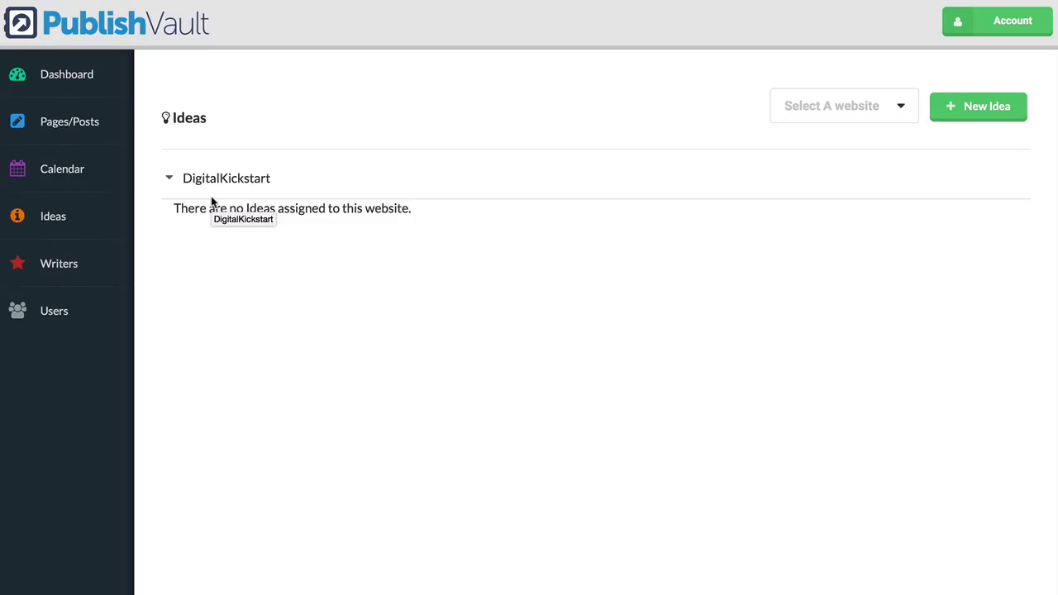
Step: Start a new idea for DigitalKickstart titled 'Idea #1'
left_click(992, 111)
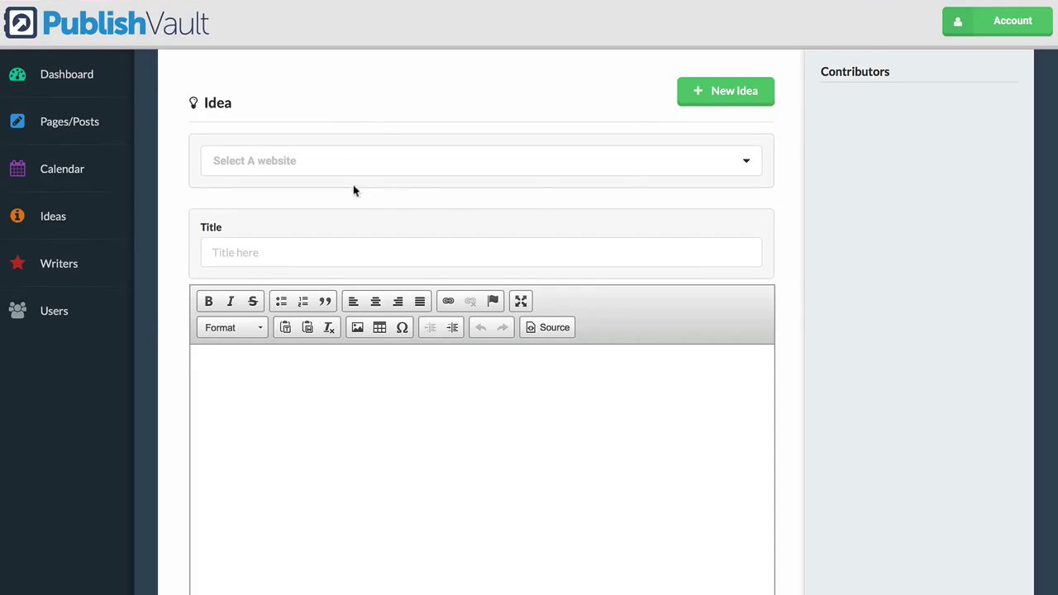
left_click(351, 165)
left_click(335, 192)
left_click(305, 240)
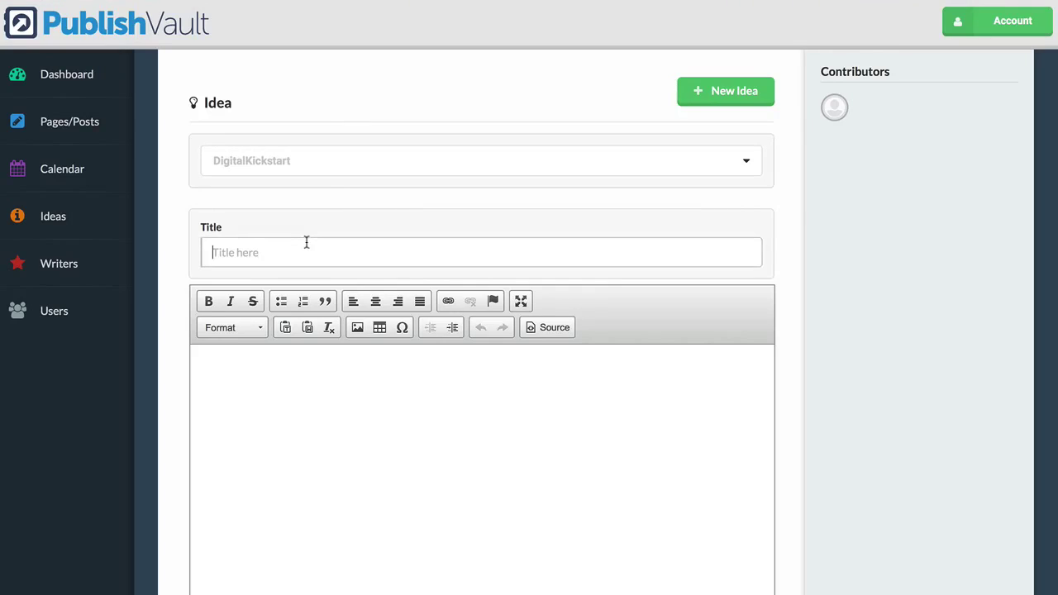
type("Idea @")
key("BackSpace")
type("#1")
Step: Give it the description 'This is a test idea.', save, and reopen Idea #1
left_click(363, 438)
type("This is")
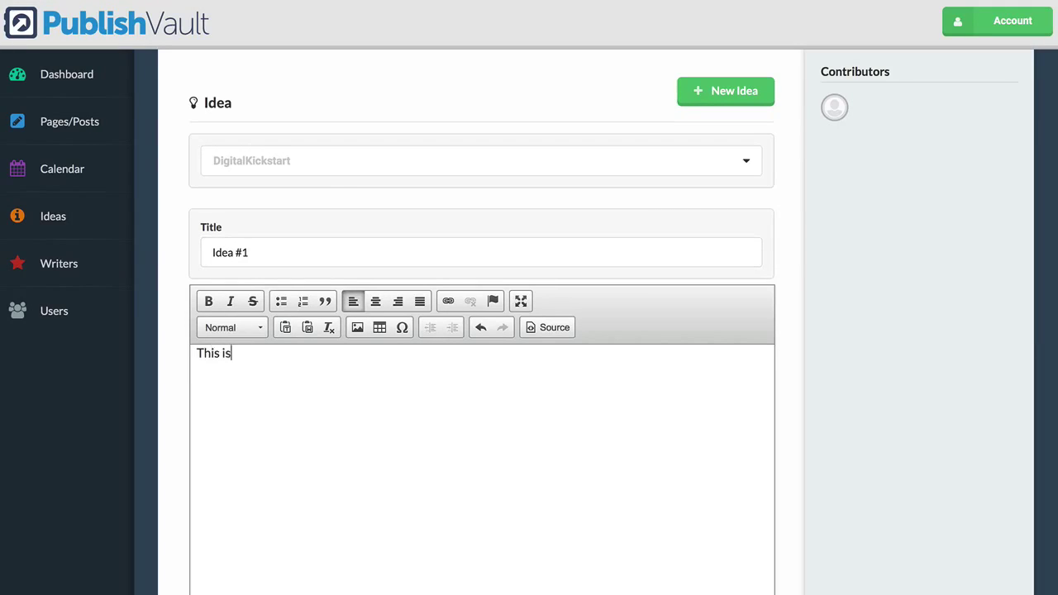
type(" a test idea.")
scroll(487, 385, "down", 1)
scroll(487, 385, "down", 2)
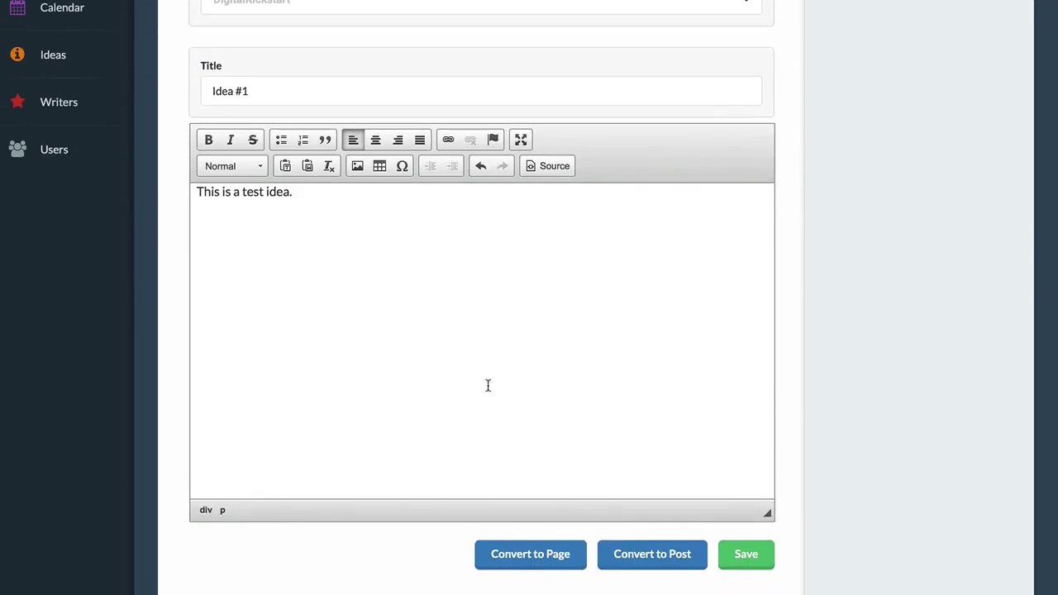
left_click(744, 561)
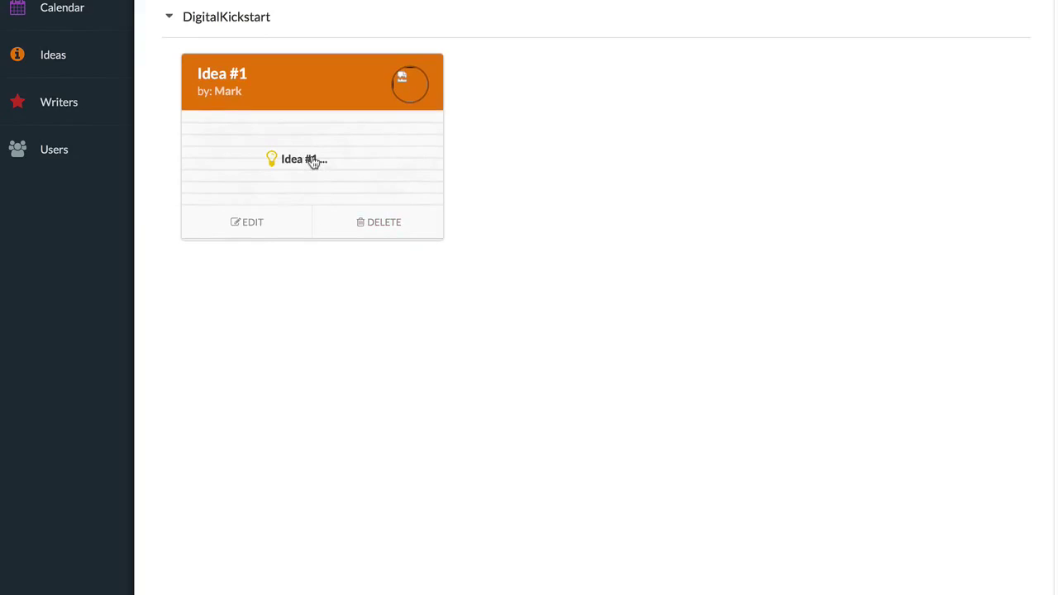
left_click(314, 161)
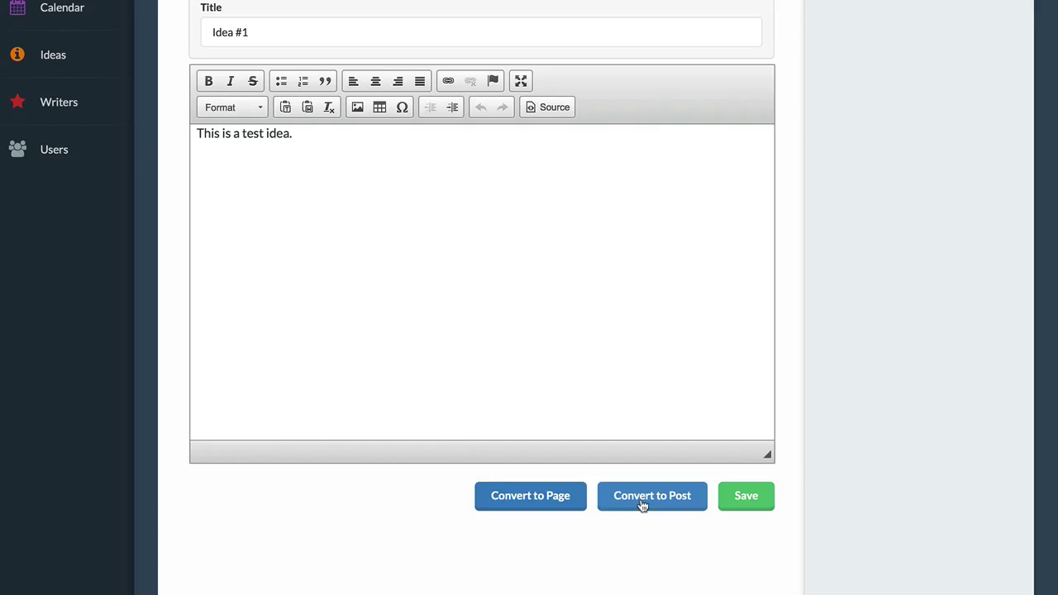
scroll(510, 364, "up", 1)
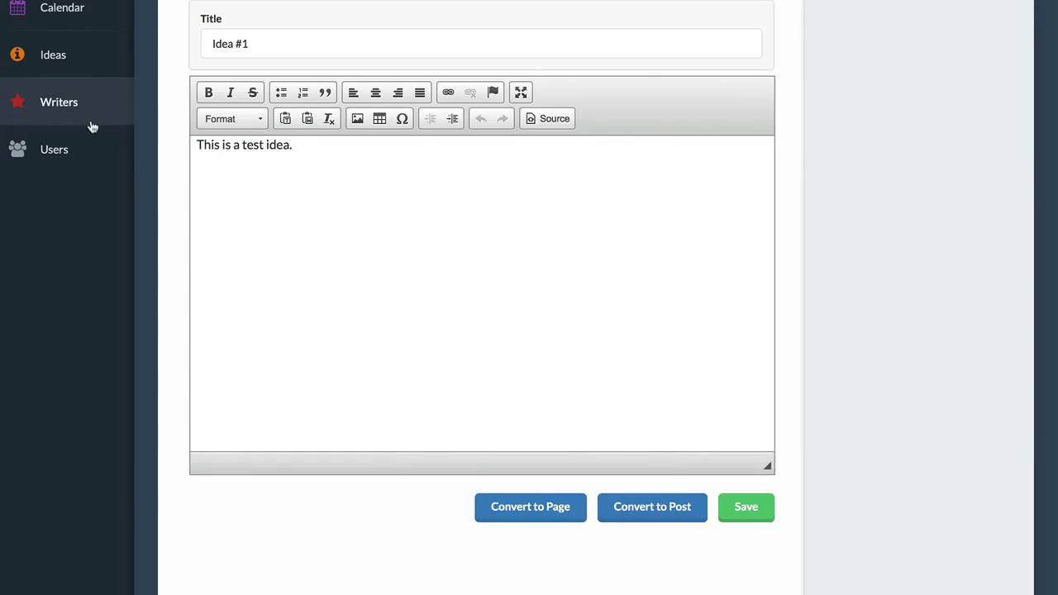
Step: From Users, start a new contributor and choose the DigitalKickstart website for it
left_click(69, 150)
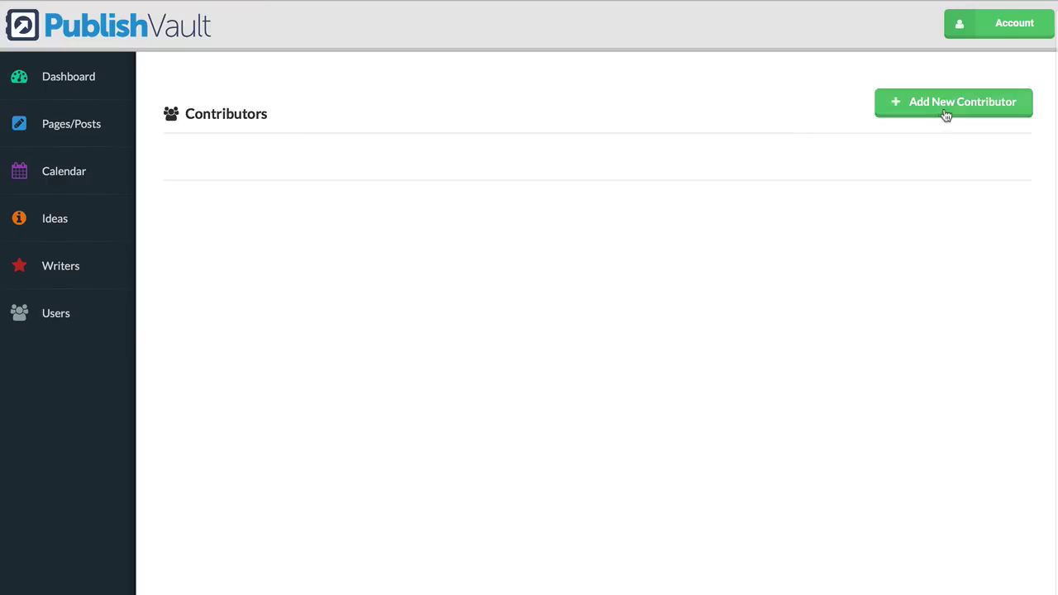
left_click(947, 108)
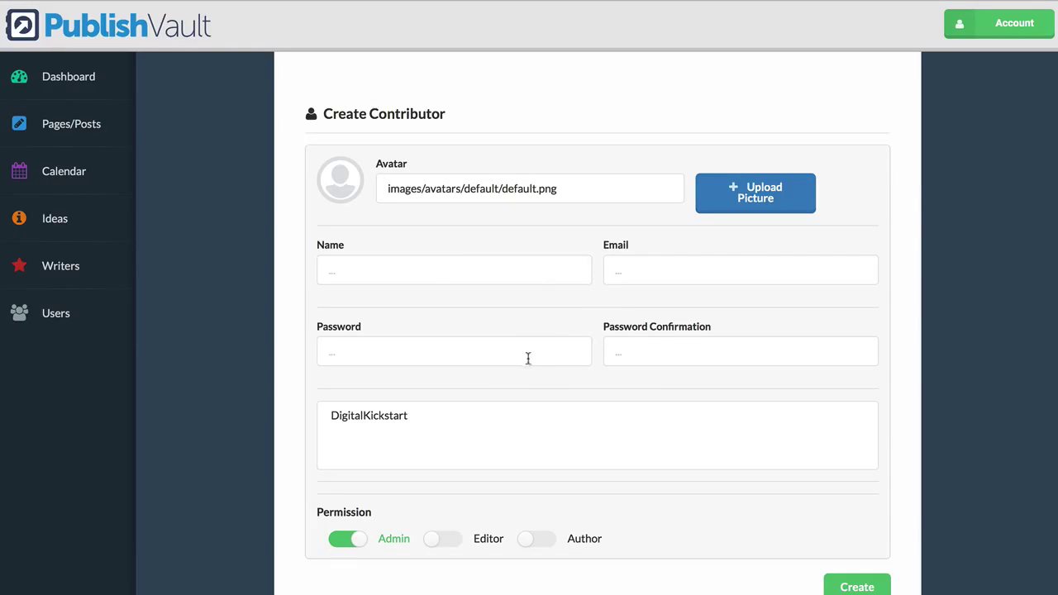
triple_click(389, 416)
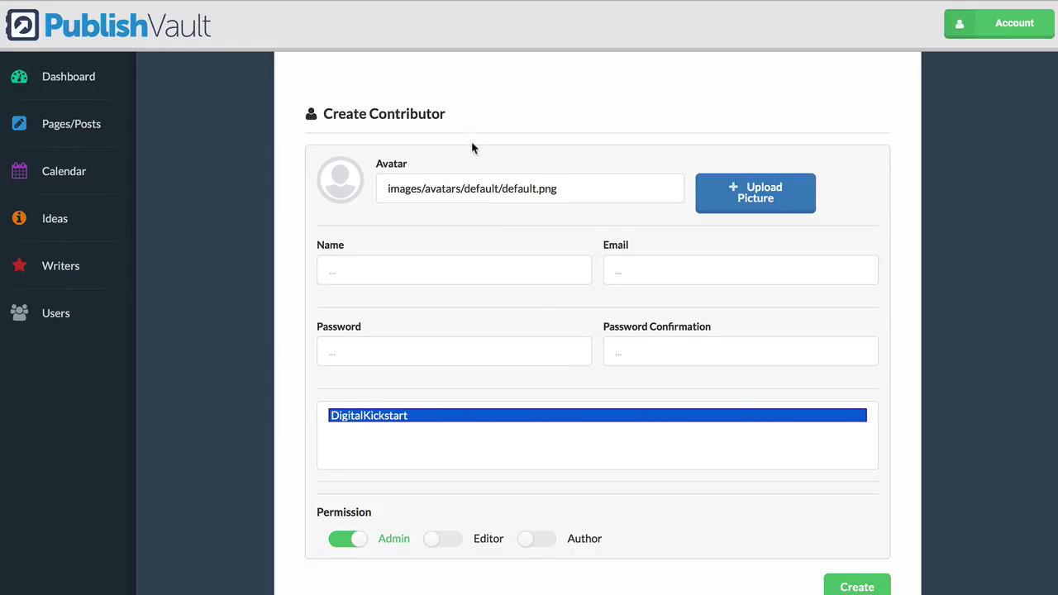
scroll(470, 149, "up", 1)
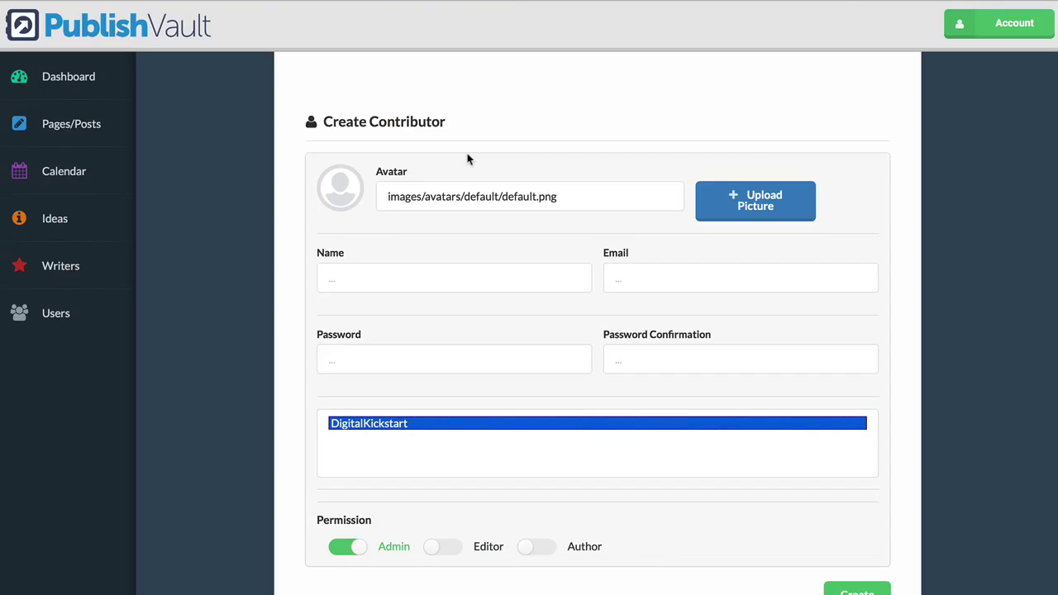
Step: Go to the Writers page and open the iWriter dashboard
left_click(68, 282)
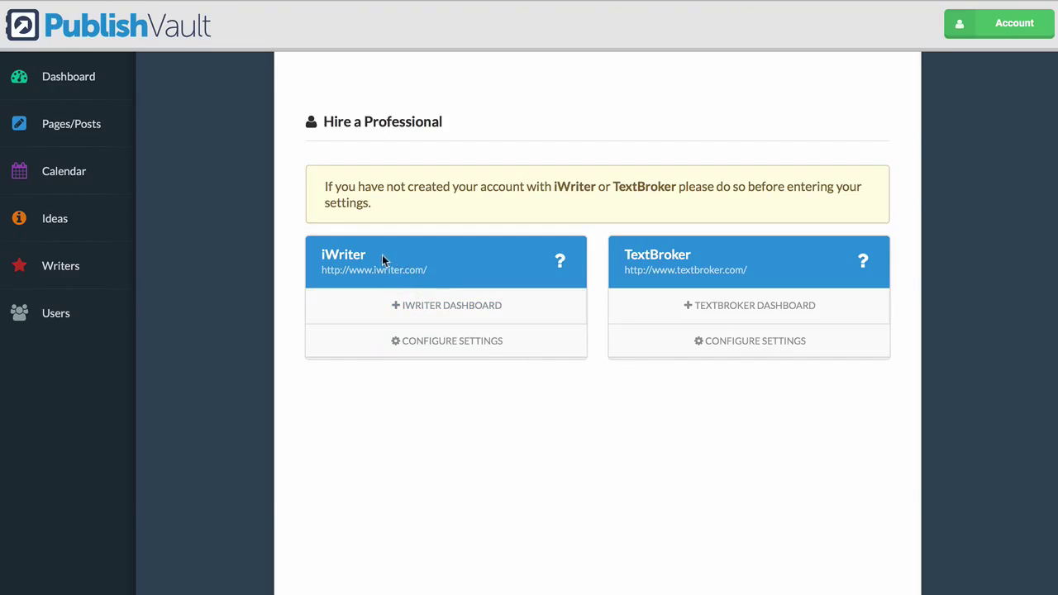
left_click(427, 313)
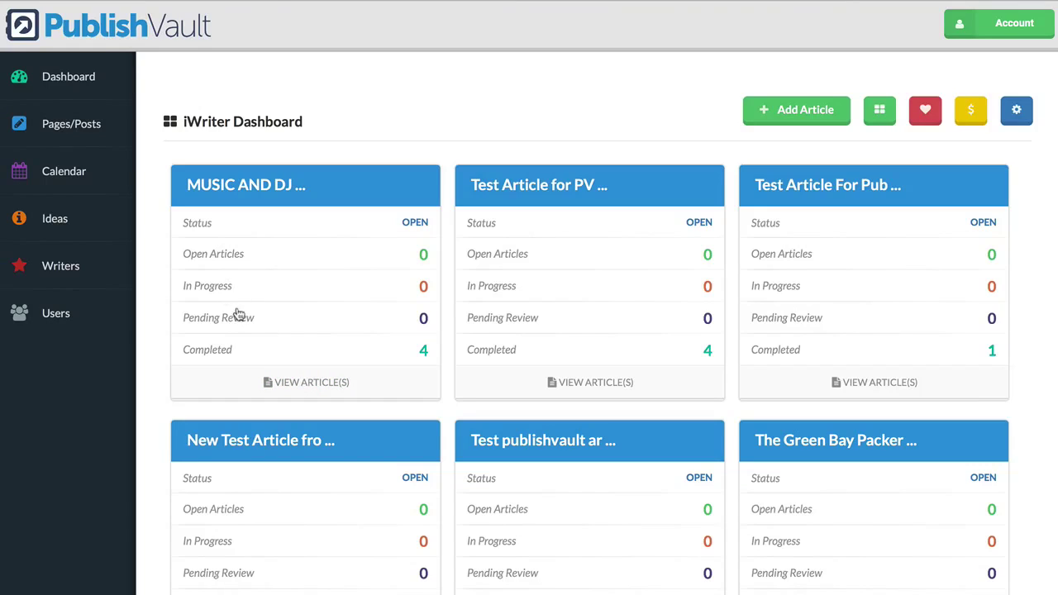
Step: Open the MUSIC AND DJ project's article list and scroll through its closed articles
left_click(308, 395)
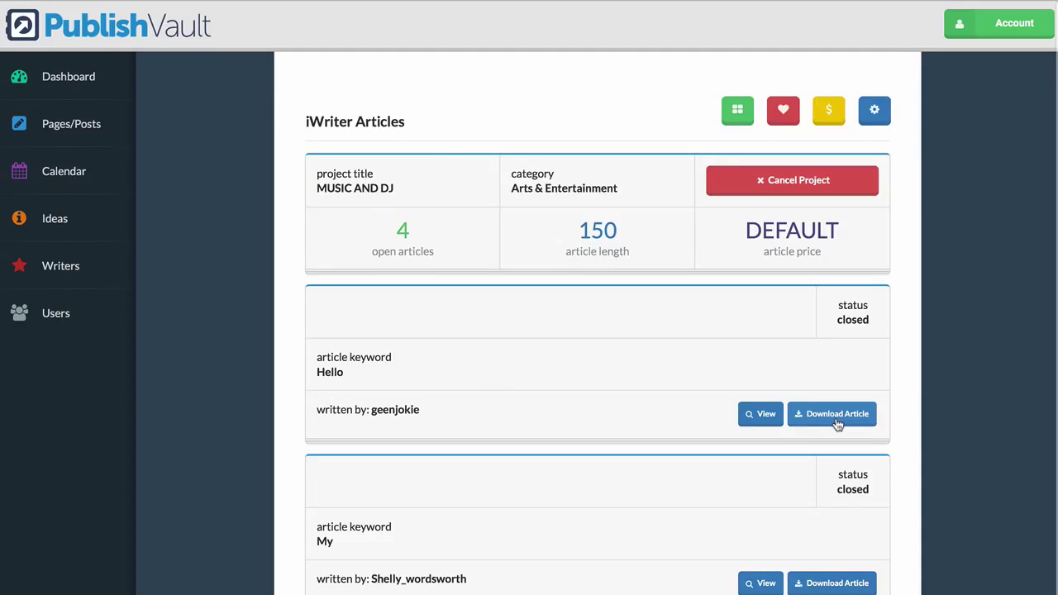
scroll(791, 424, "down", 1)
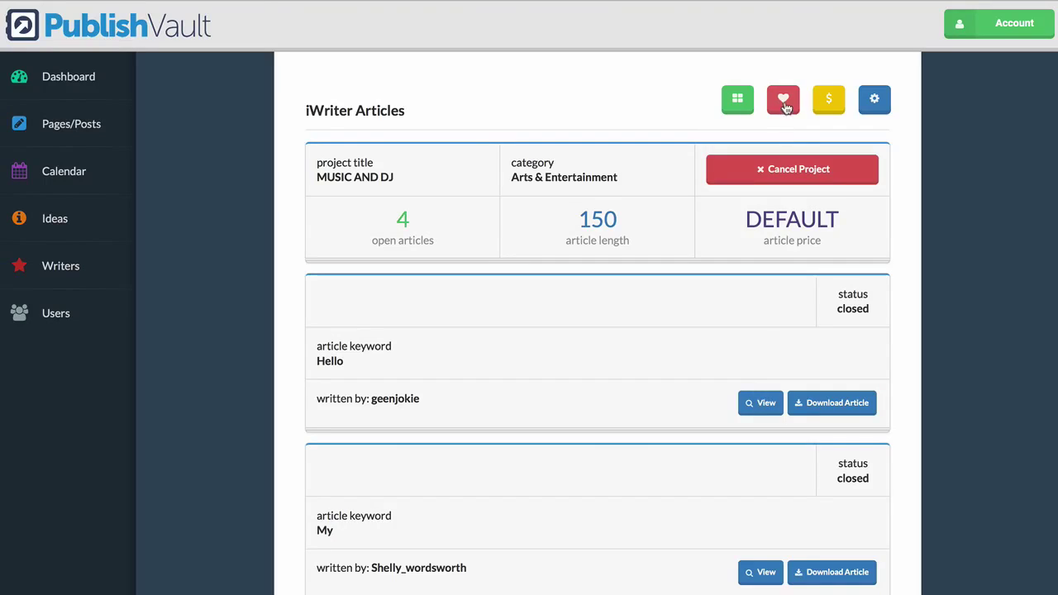
Step: Review favourite writers and the balance page, highlighting the $47.50 escrow and available balance
left_click(785, 102)
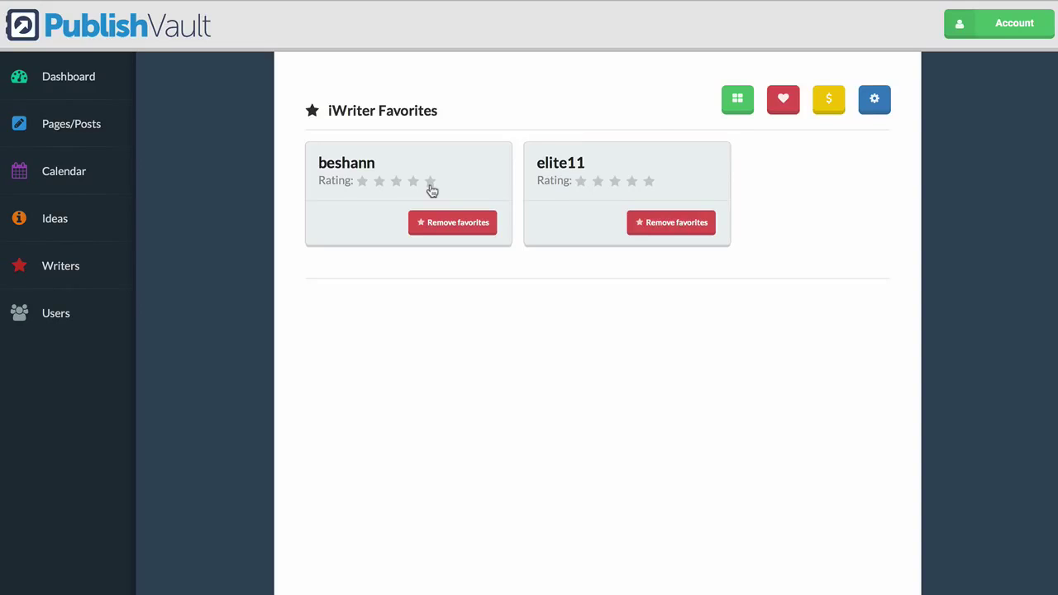
left_click(831, 104)
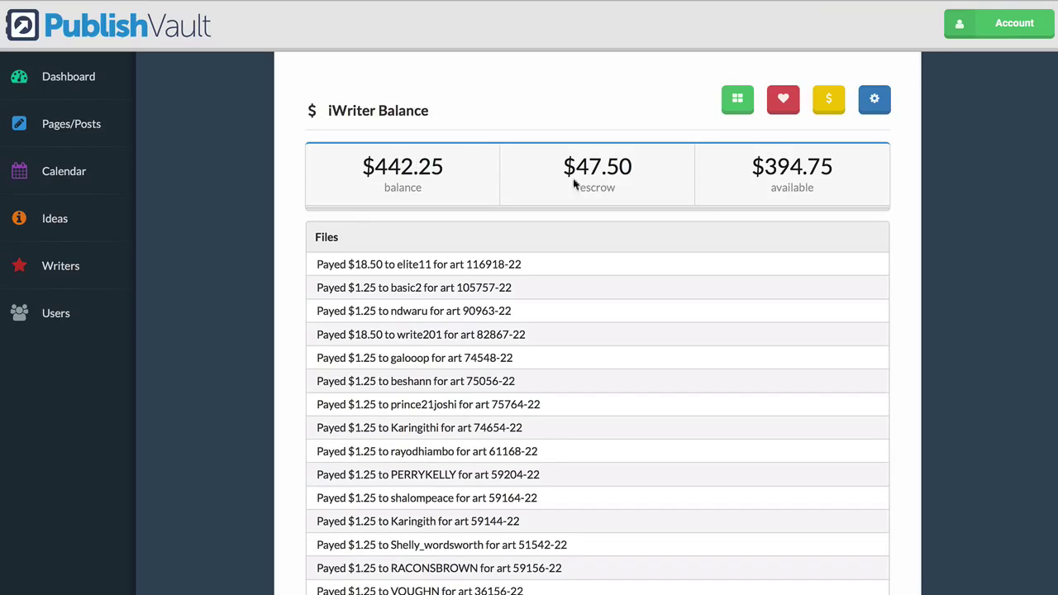
left_click_drag(562, 166, 632, 167)
left_click(632, 167)
left_click_drag(762, 167, 814, 169)
left_click(814, 169)
Step: Start a new article request with category Computers and Technology and 500-word length
left_click(743, 106)
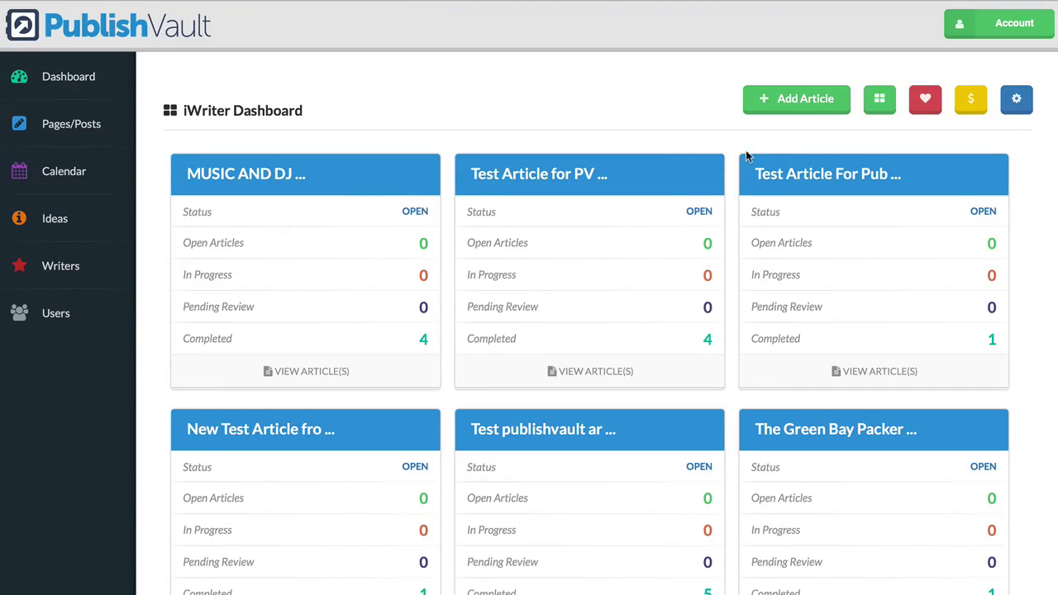
left_click(808, 109)
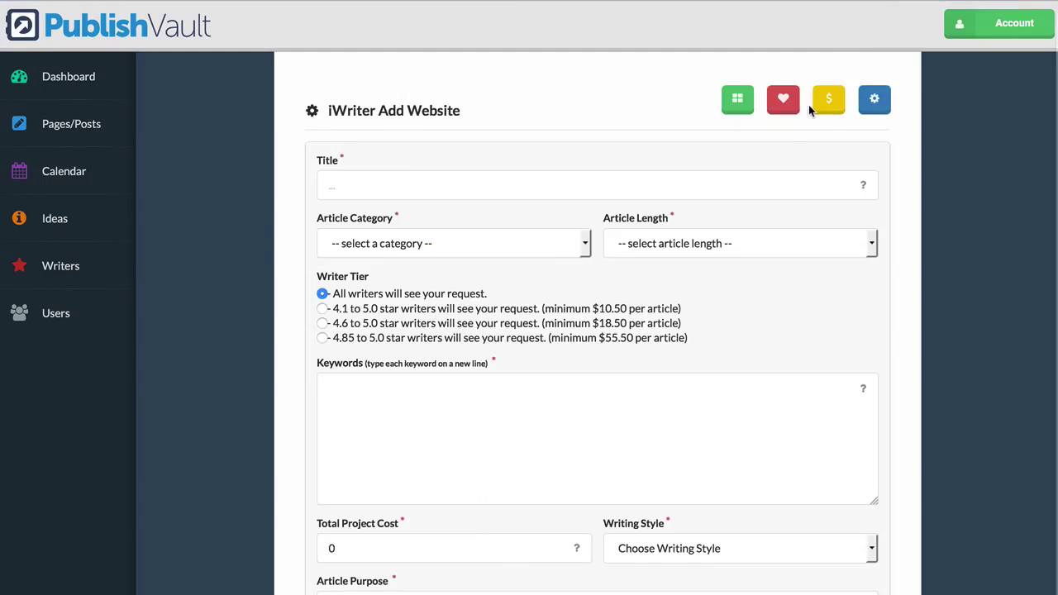
left_click(407, 181)
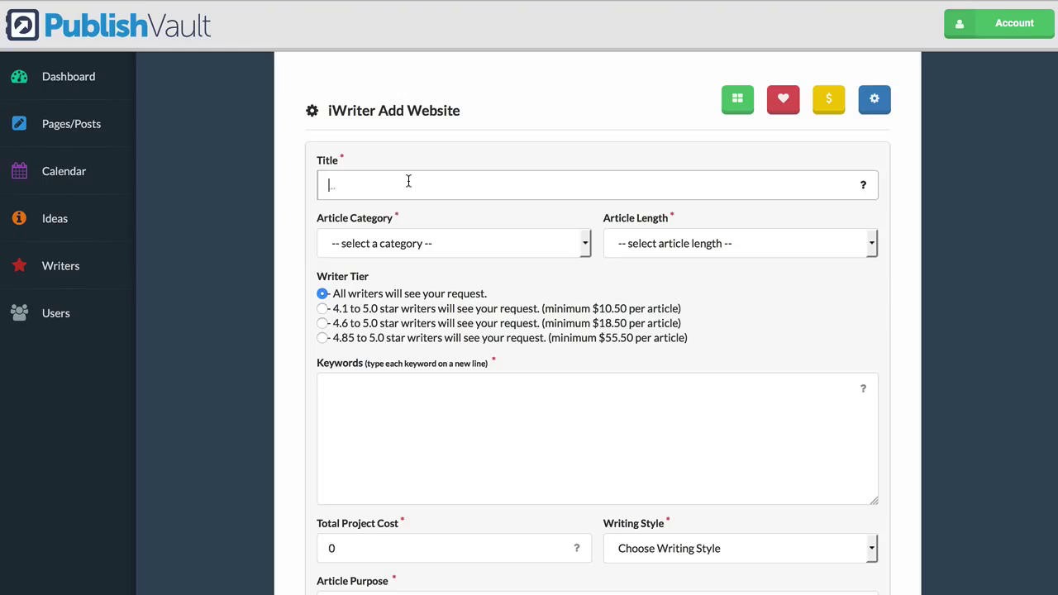
left_click(409, 245)
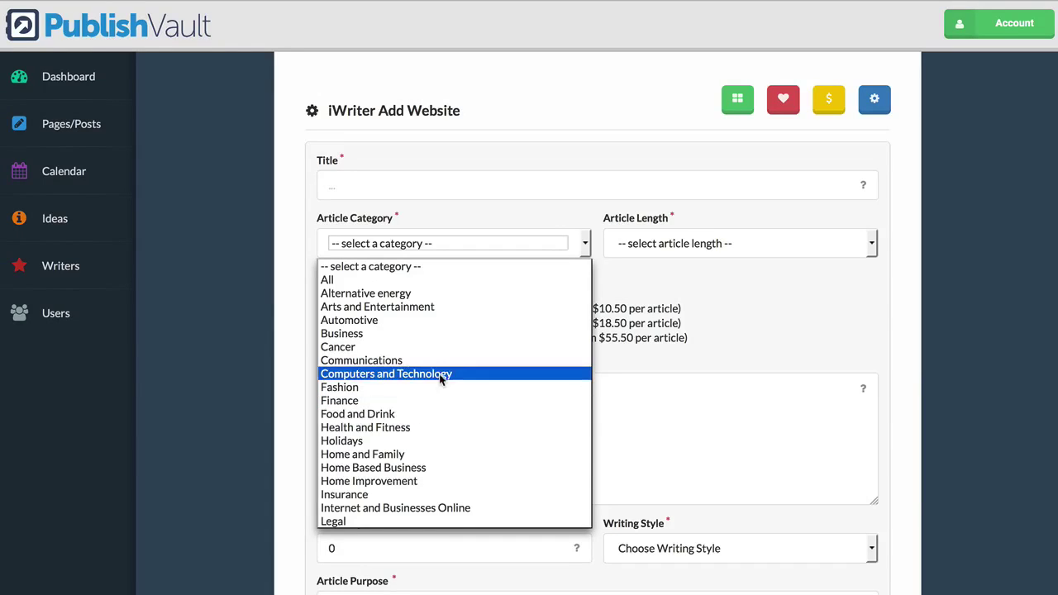
left_click(440, 373)
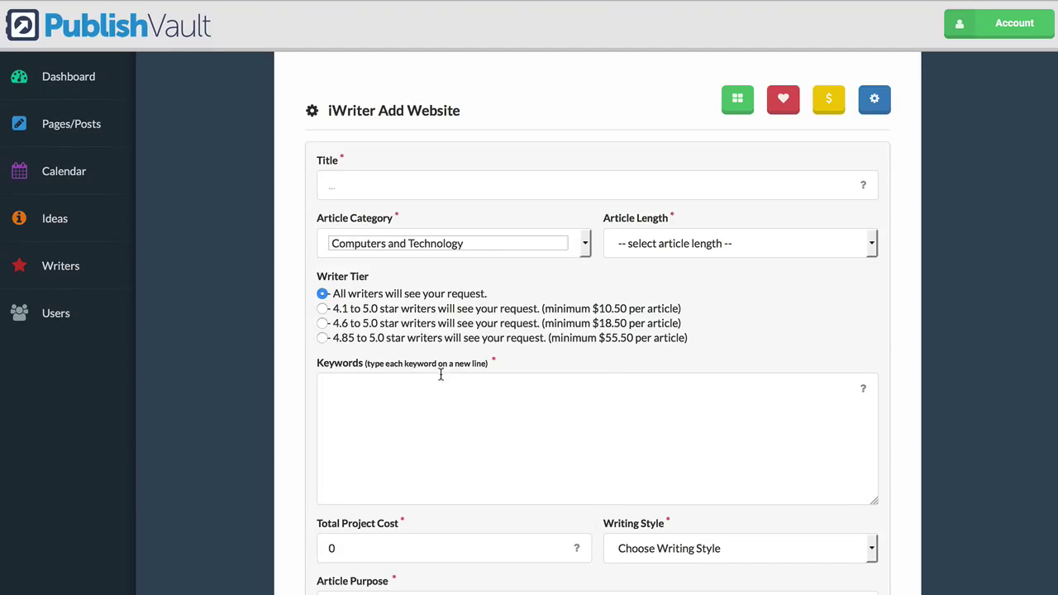
left_click(652, 243)
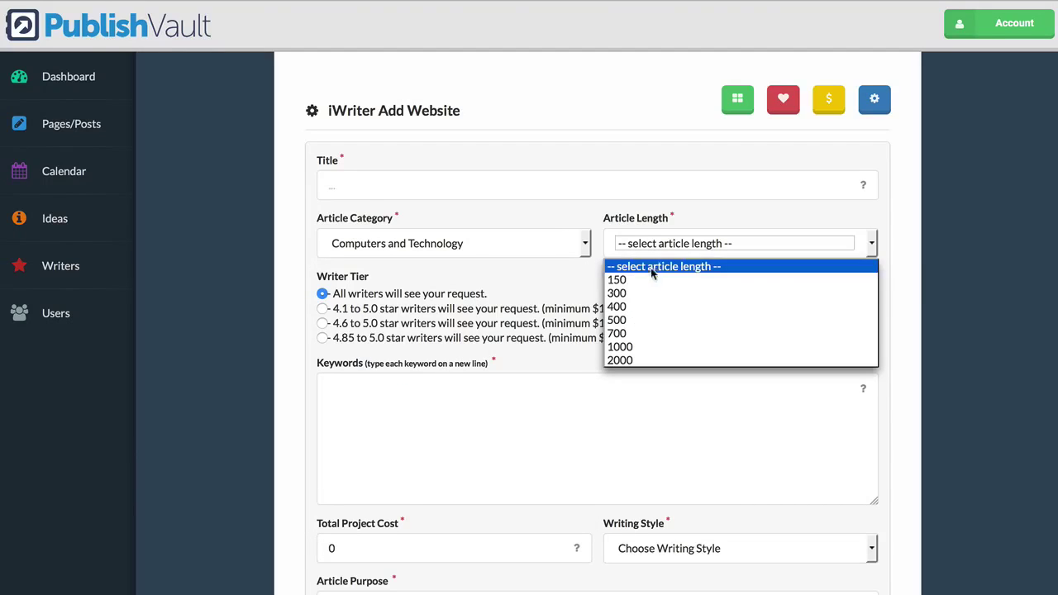
left_click(649, 322)
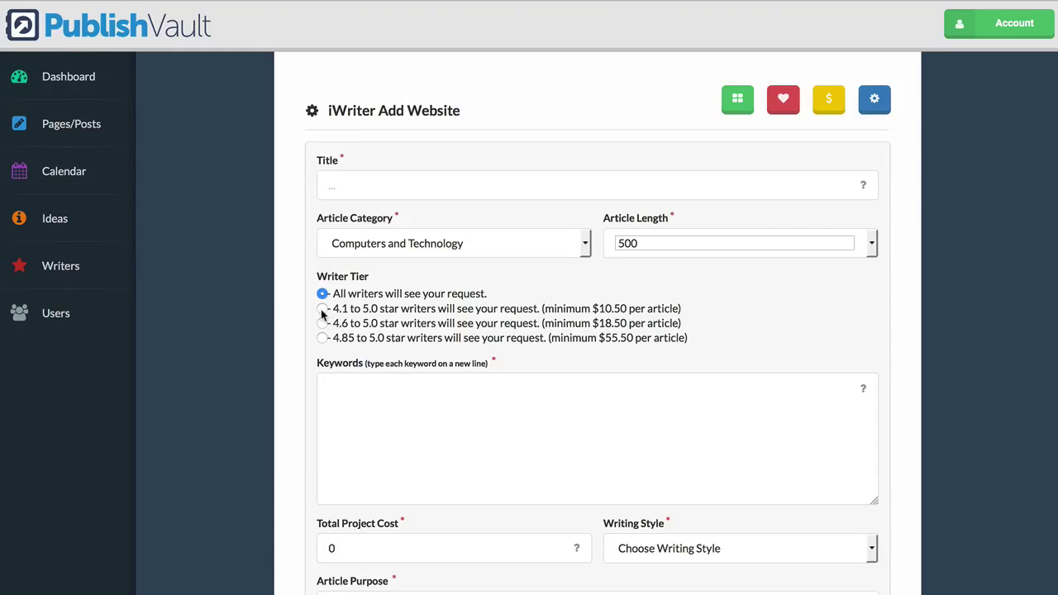
Step: Browse the keywords, project cost and writing style fields without changing them
left_click(395, 412)
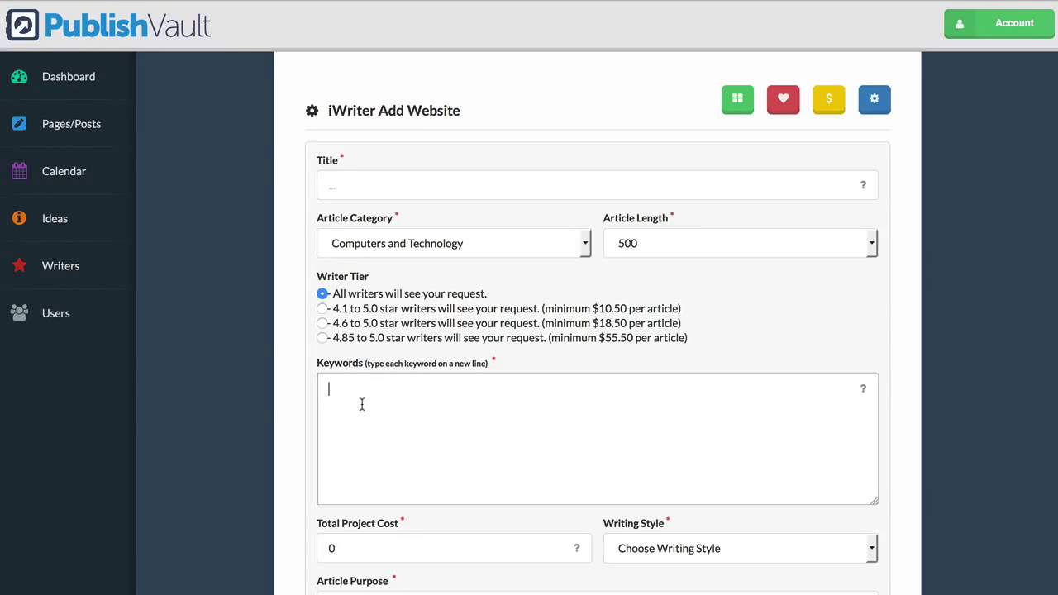
scroll(456, 427, "down", 1)
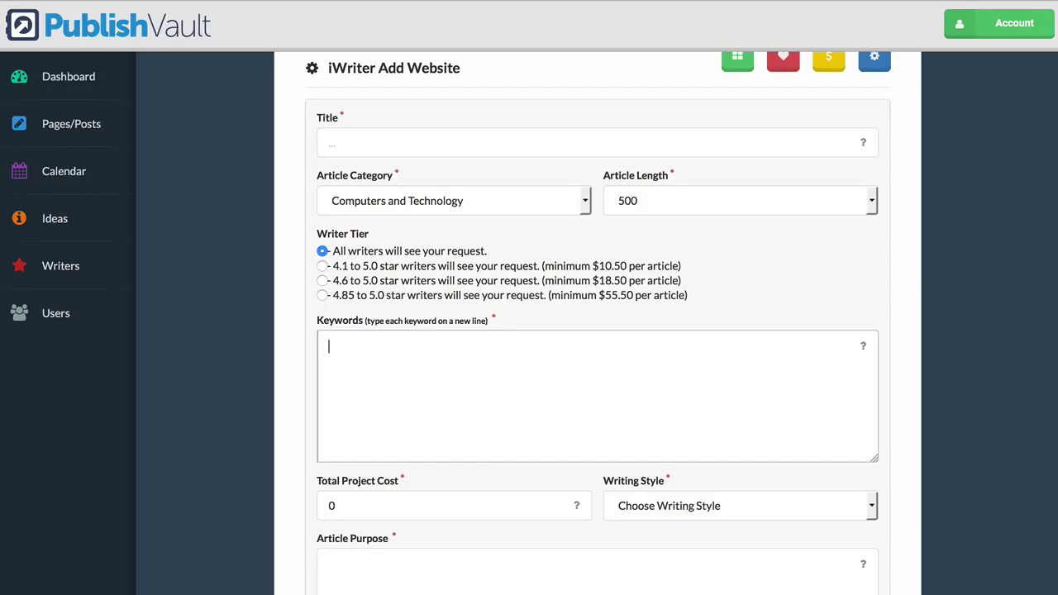
left_click(469, 507)
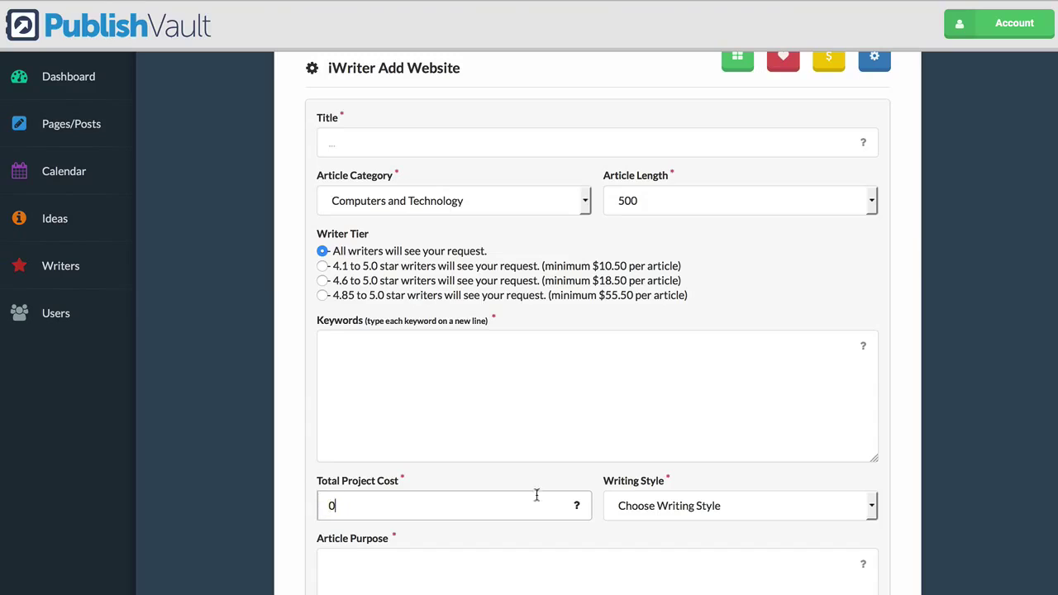
left_click(653, 506)
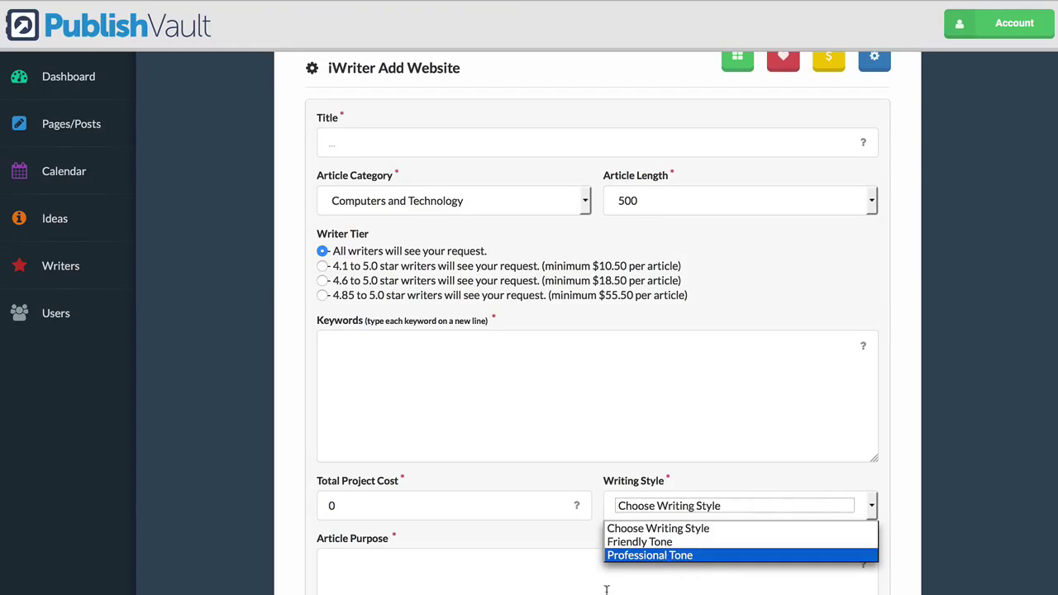
left_click(545, 472)
scroll(545, 472, "down", 3)
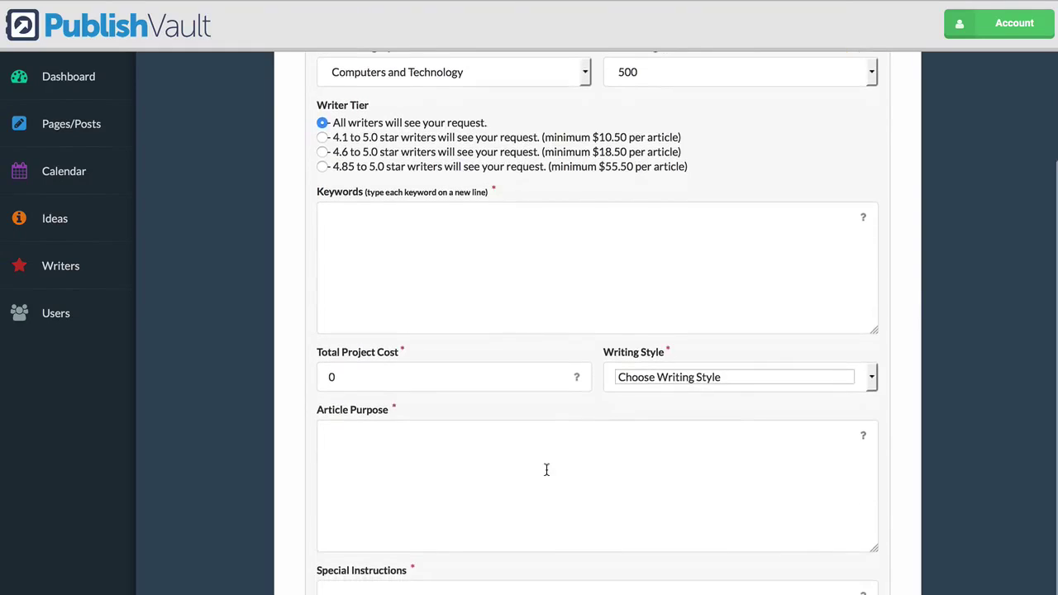
scroll(543, 449, "up", 2)
scroll(543, 424, "up", 1)
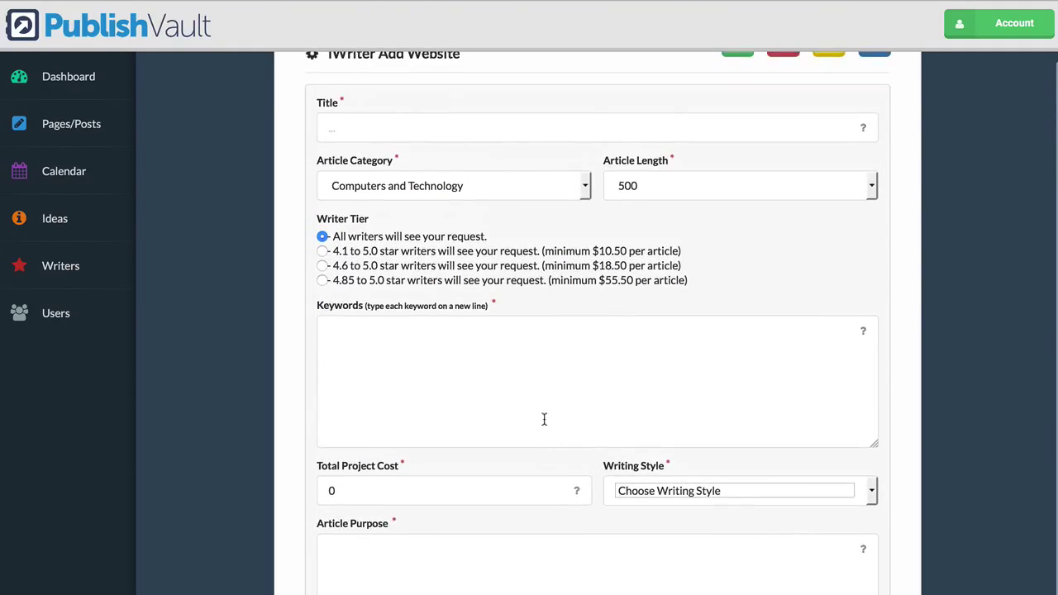
scroll(543, 419, "up", 2)
scroll(544, 419, "up", 1)
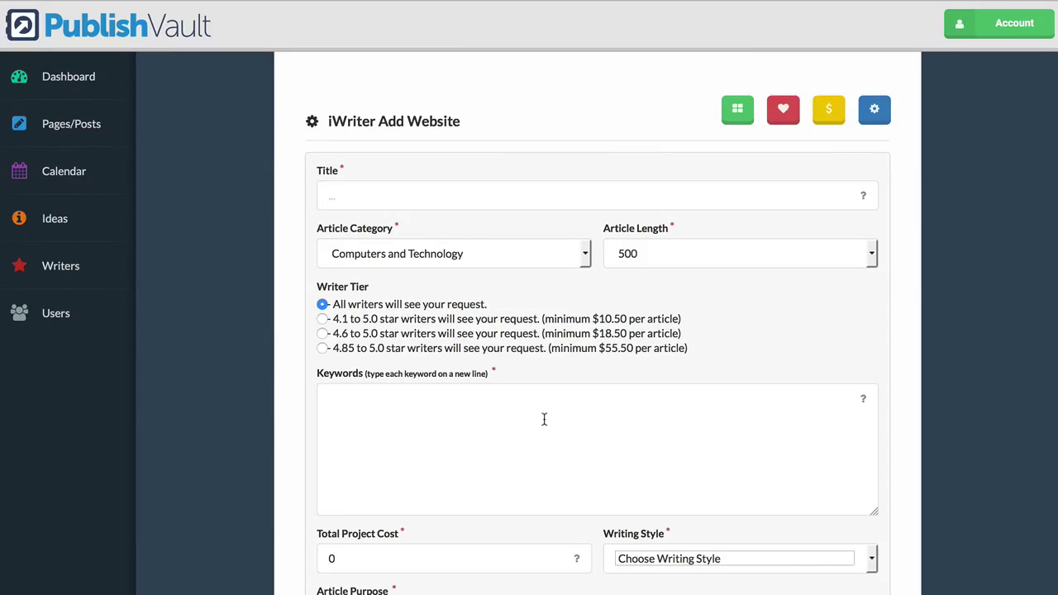
scroll(544, 419, "down", 5)
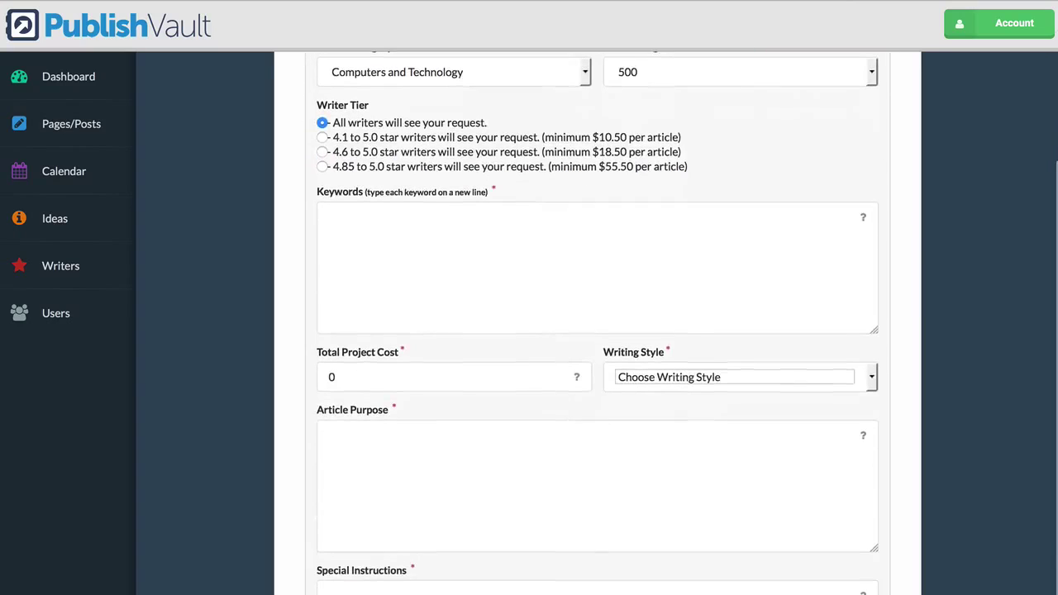
scroll(713, 466, "up", 2)
scroll(712, 465, "up", 3)
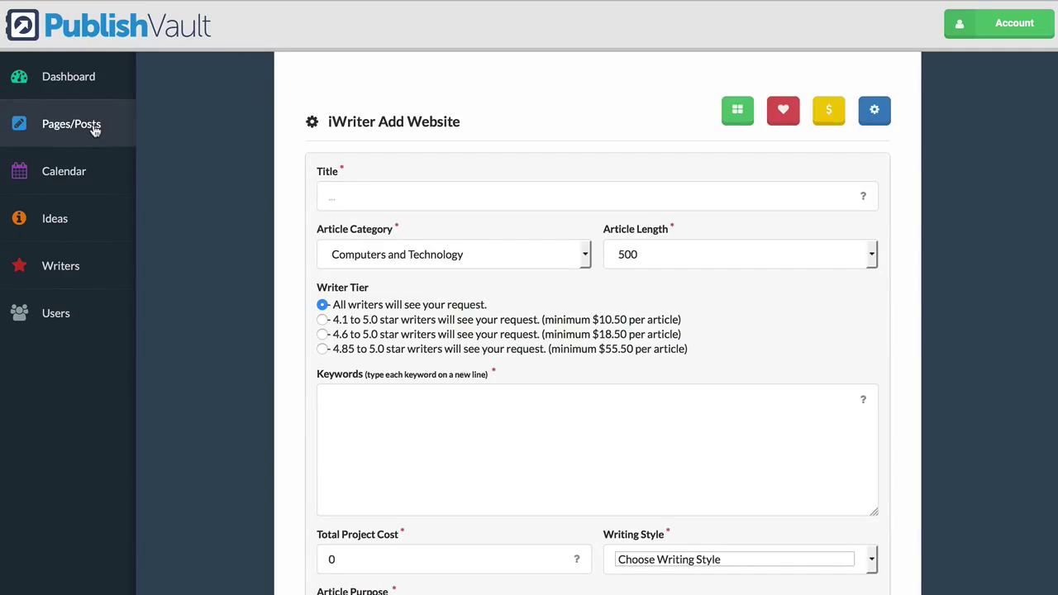
Step: Go to the main websites dashboard and scroll to Recent Activity and Page/Post Status
left_click(65, 86)
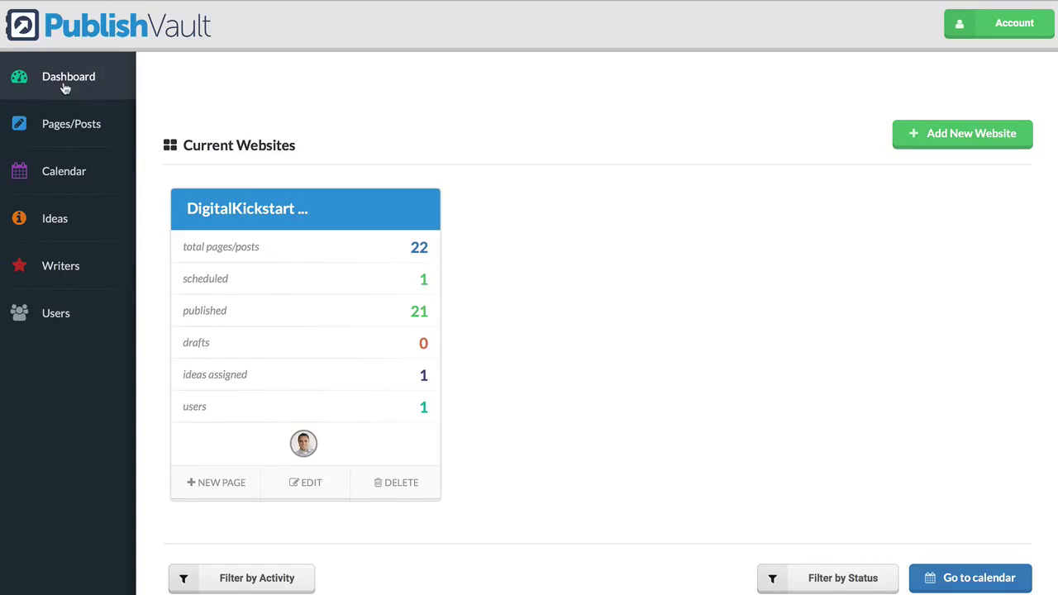
scroll(248, 177, "down", 3)
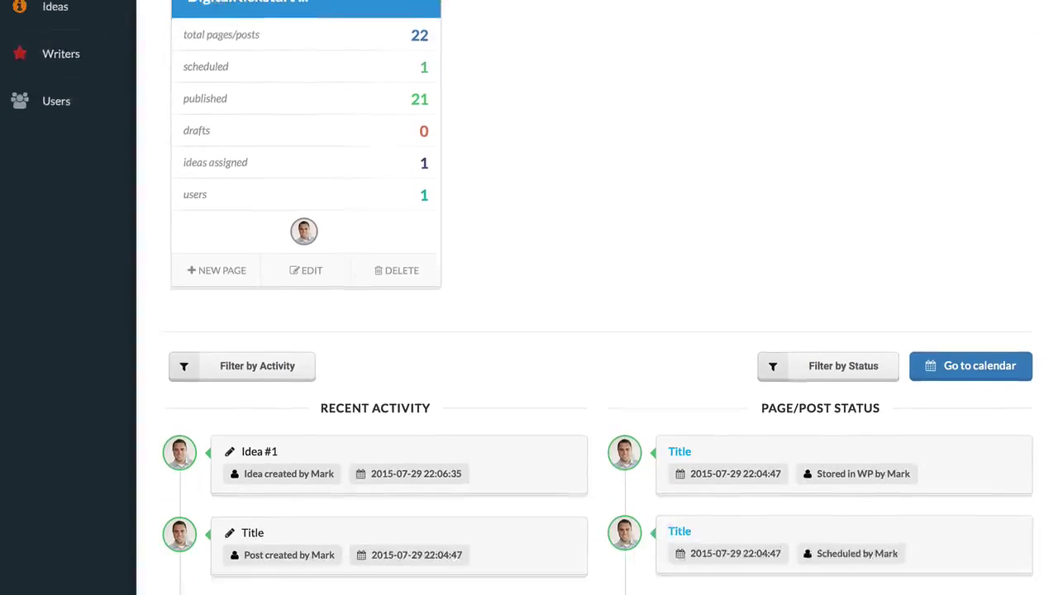
scroll(387, 157, "down", 1)
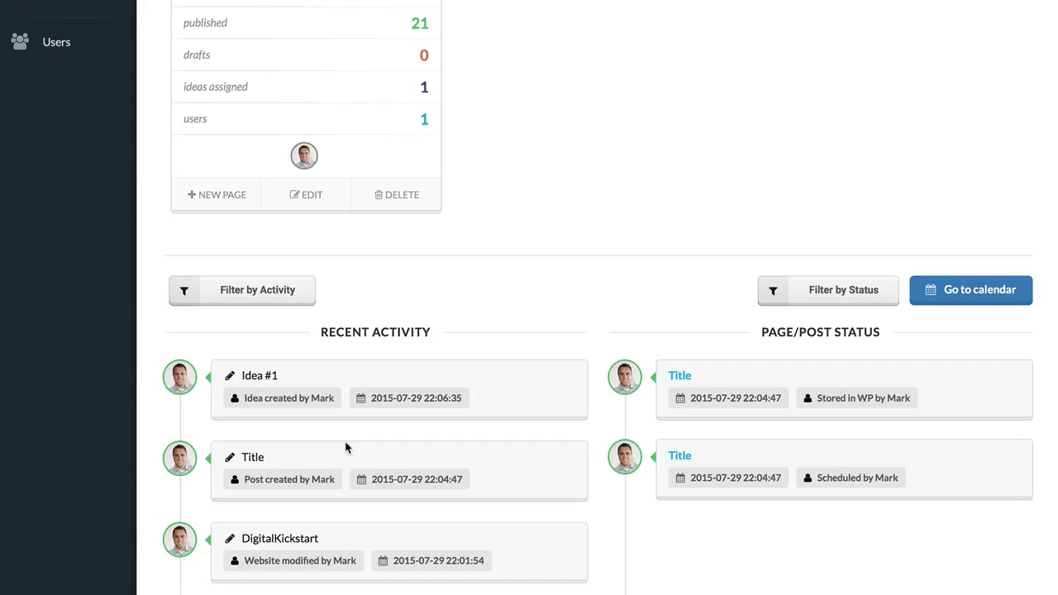
scroll(345, 447, "up", 5)
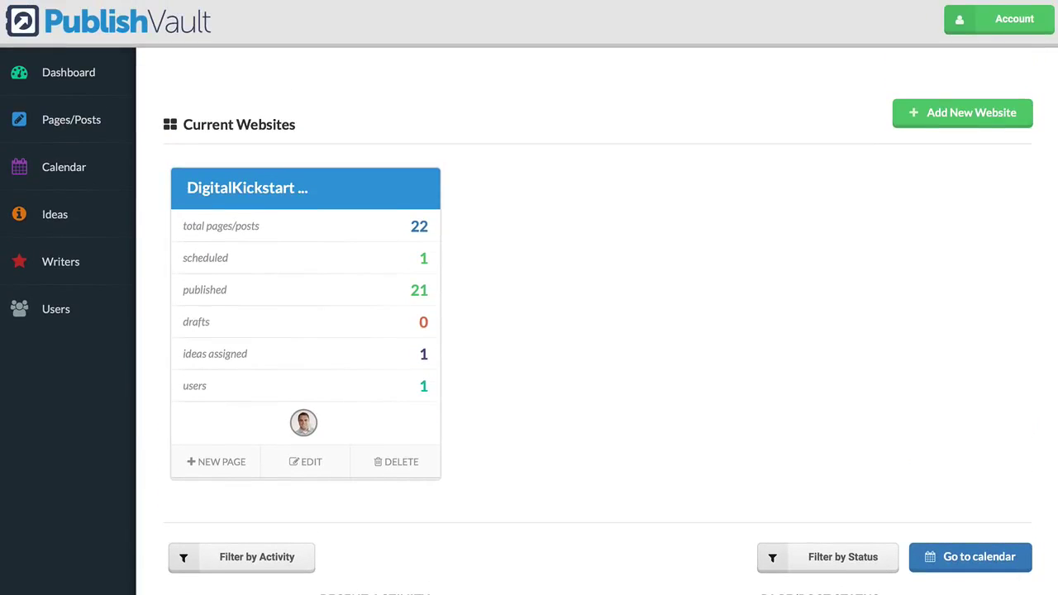